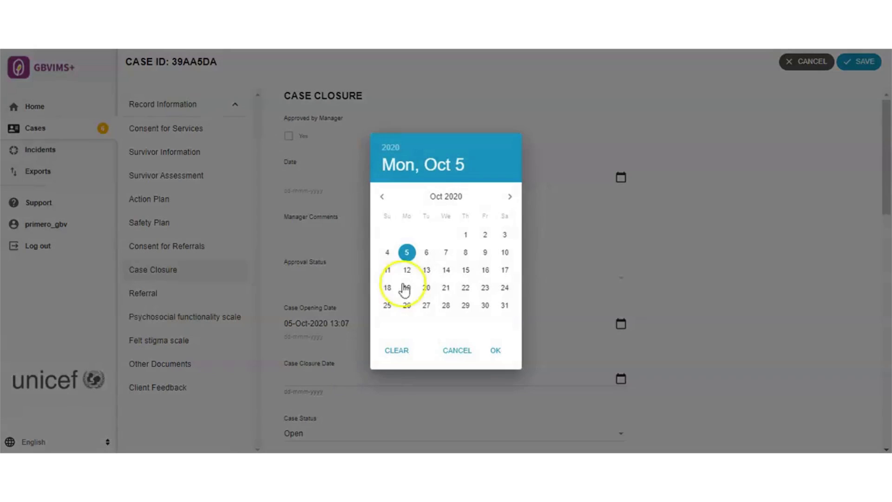
- Set the Case Closure Date to 23-Mar-2021
{"action": "left_click", "coordinate": [511, 197]}
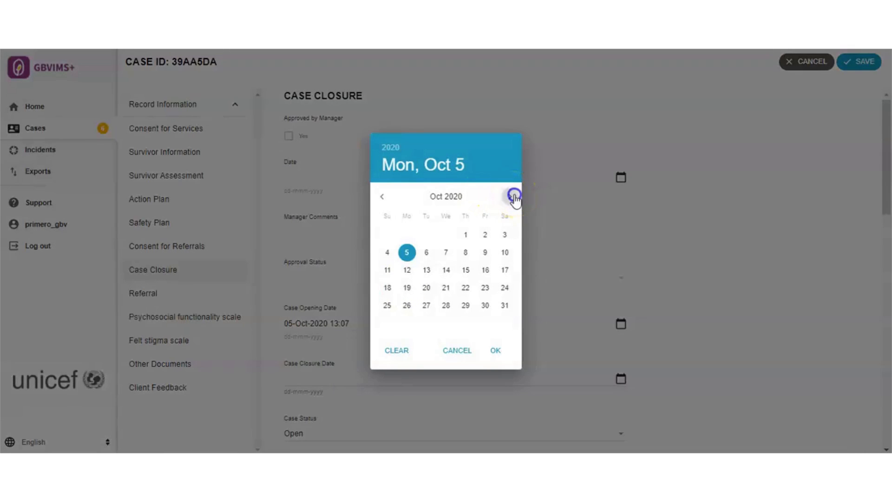
{"action": "left_click", "coordinate": [511, 197]}
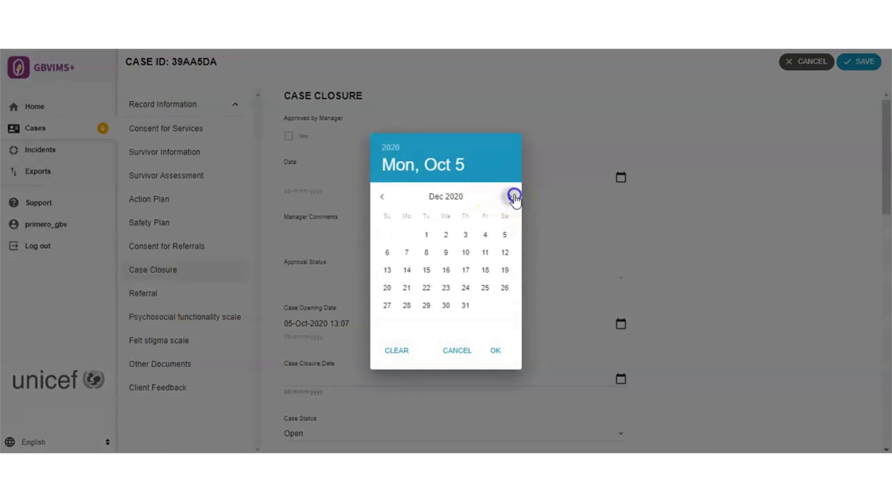
{"action": "left_click", "coordinate": [513, 197]}
{"action": "left_click", "coordinate": [512, 197]}
{"action": "left_click", "coordinate": [513, 197]}
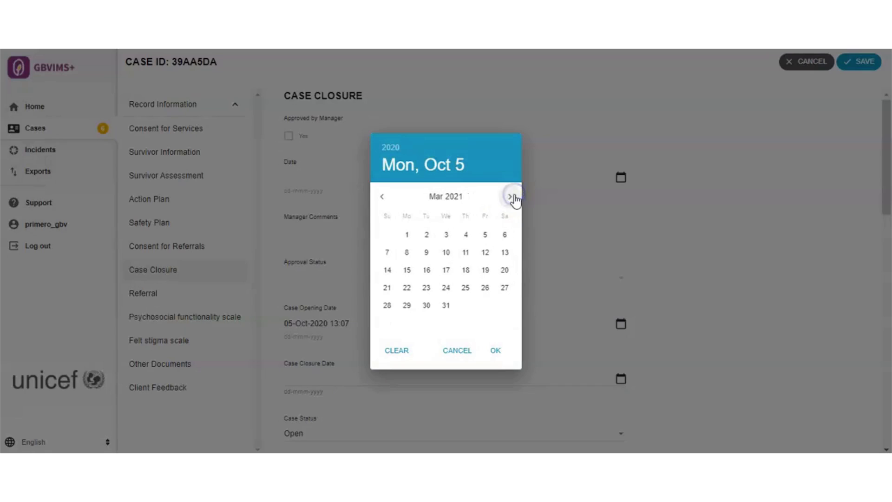
{"action": "left_click", "coordinate": [426, 288]}
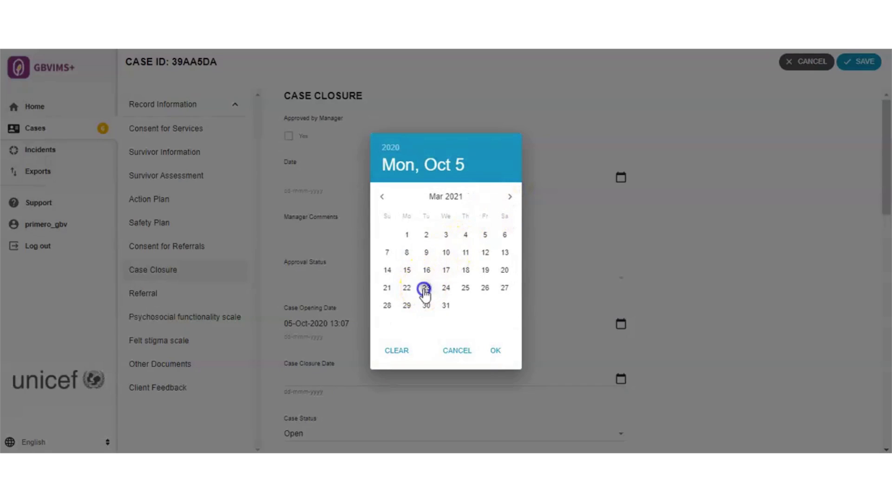
{"action": "left_click", "coordinate": [496, 351]}
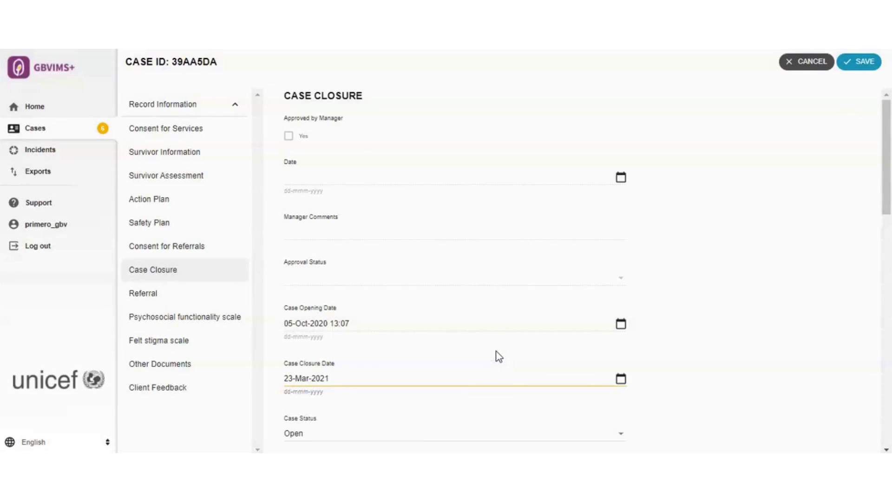
- Set Case Status to Closed and enter a Closure Assessment dated March 22nd, 2021 covering services received, needs met and the survivor's agreement to closure
{"action": "left_click_drag", "start_coordinate": [886, 205], "coordinate": [888, 276]}
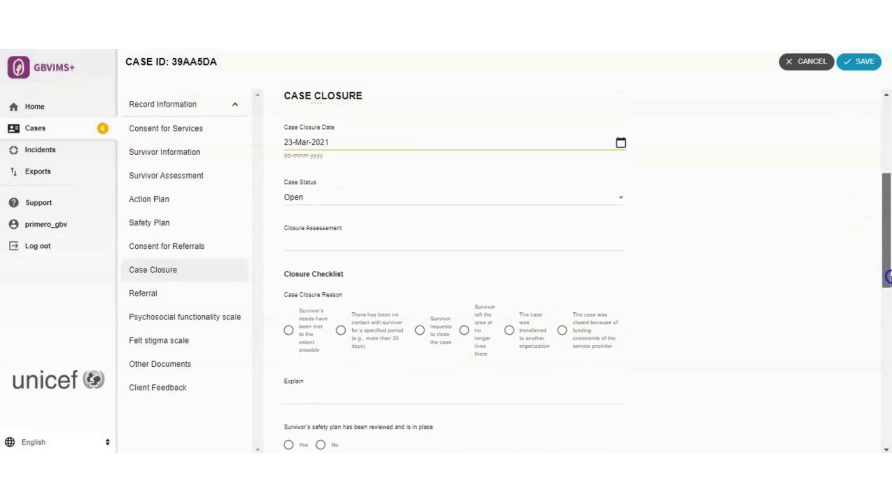
{"action": "left_click", "coordinate": [621, 197]}
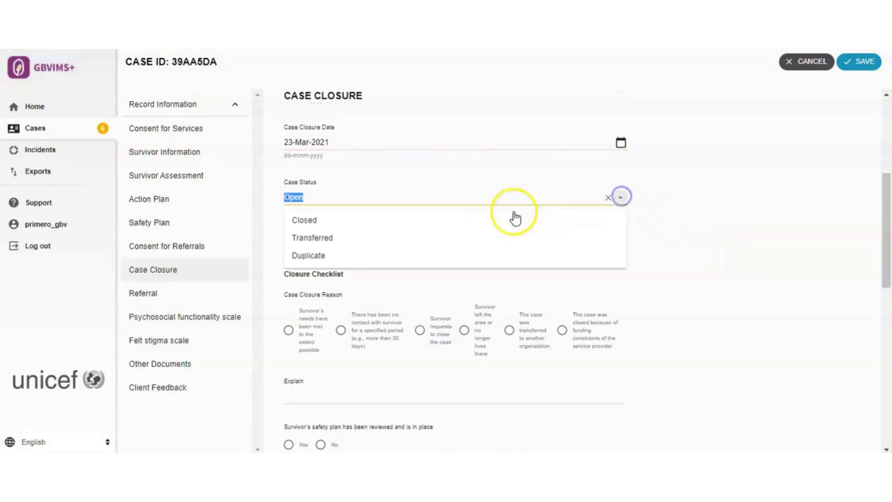
{"action": "left_click", "coordinate": [420, 221]}
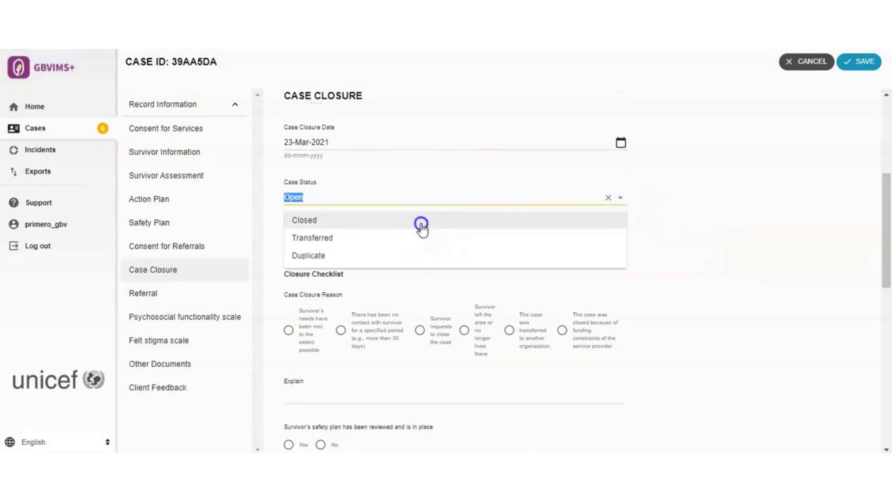
{"action": "left_click", "coordinate": [659, 218]}
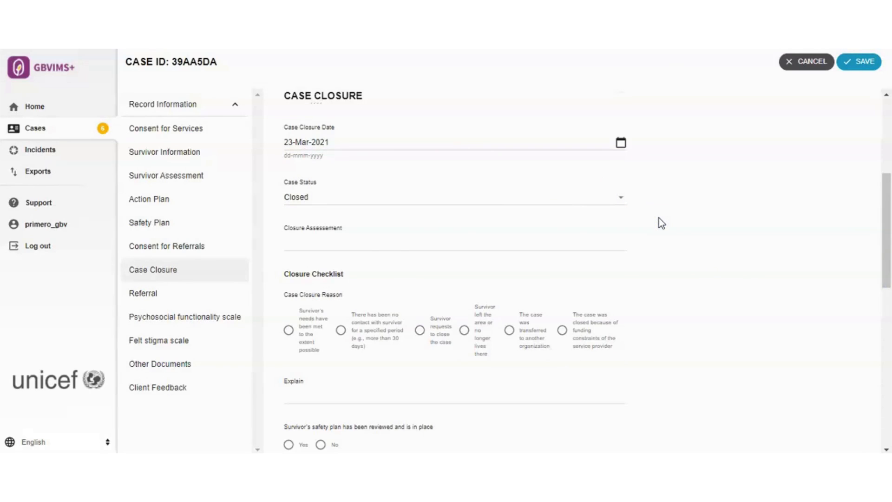
{"action": "left_click", "coordinate": [392, 247]}
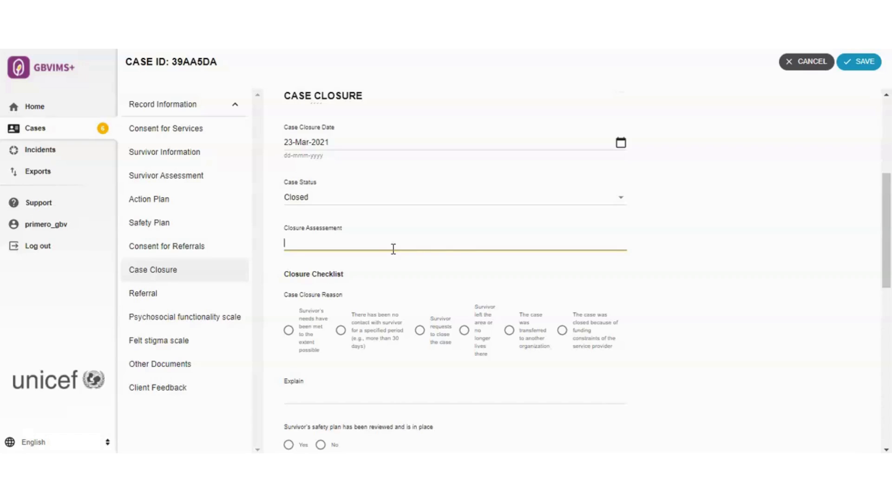
{"action": "type", "text": "The case closure assessment took place on March 22nd, 2021. The survivor was able to receive necessary services including psychosocial support, health/medical services, reproductive health support, and emergency cash assistance. The survivor said that she \"feels that all her protection needs are now met.\" She also, \"is happy knowing I have my church network and friends to support me and a plan in place if I need to escape my home.\" The case closure process was explained, and the survivor knows she can come back at any time, even though the case is being closed. This does not mean she can no longer access services. The survivor agrees to the case closure."}
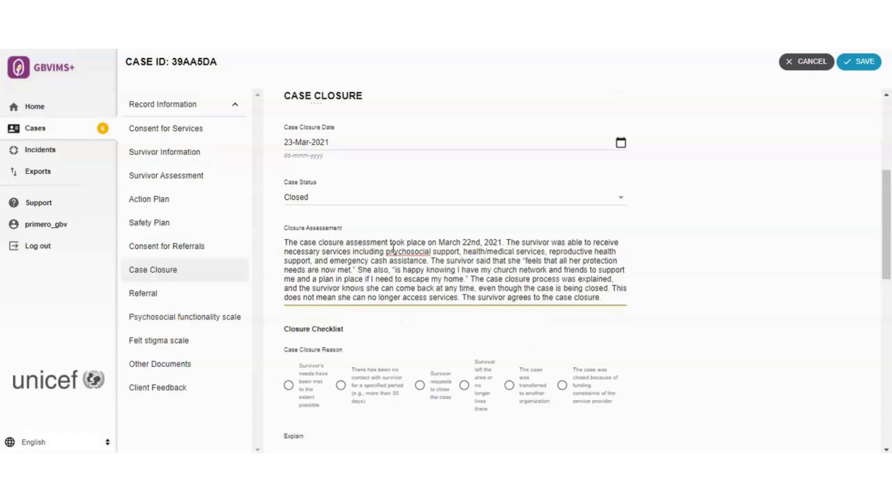
- Choose "Survivor's needs have been met to the extent possible" as closure reason and explain that she has support and learned coping mechanisms despite continuing violence
{"action": "left_click_drag", "start_coordinate": [886, 236], "coordinate": [889, 263]}
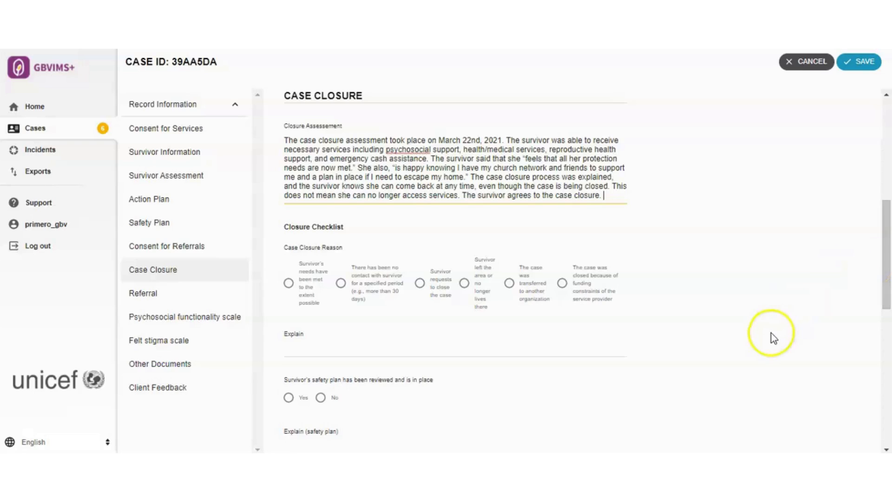
{"action": "left_click", "coordinate": [291, 283]}
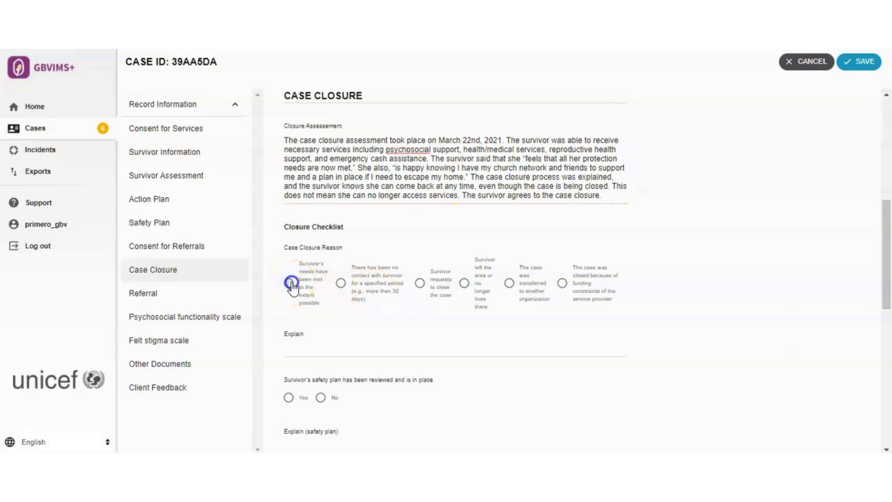
{"action": "left_click", "coordinate": [326, 348]}
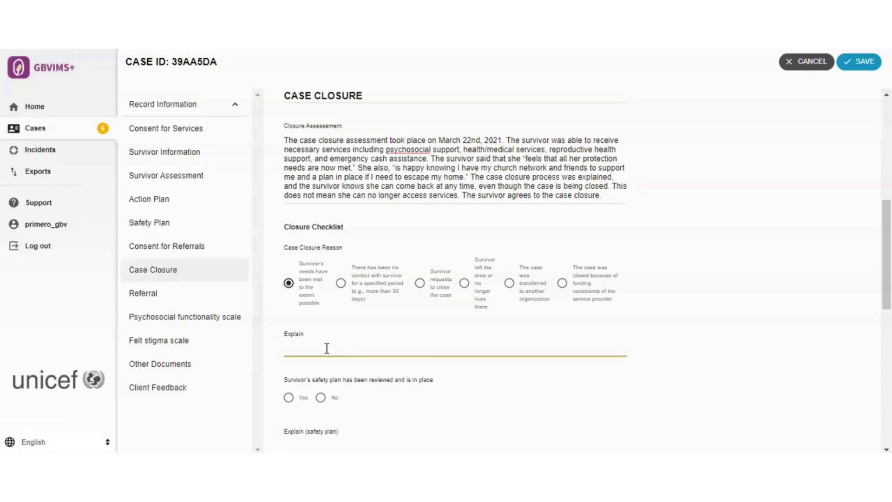
{"action": "type", "text": "The survivor does not feel the need to come back to the caseworker. She has all the support she needs. The violence is continuing, but she has learned coping mechanisms and how to seek support."}
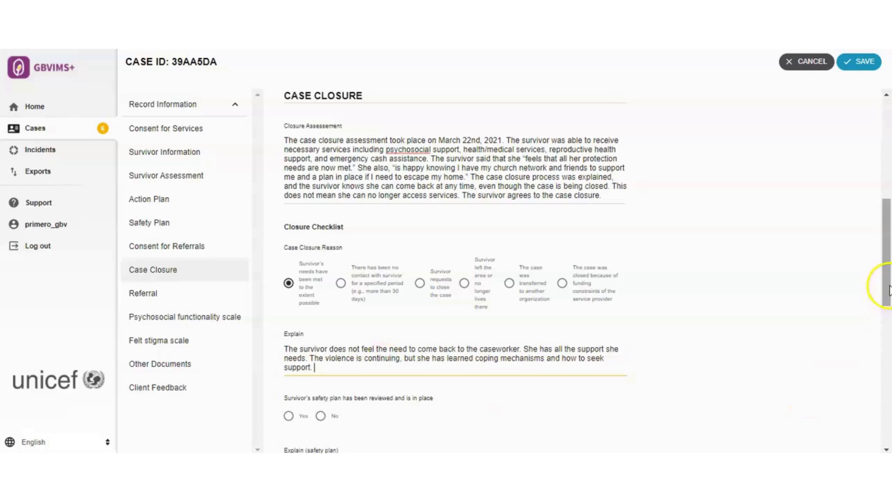
- Answer Yes that the safety plan is in place, the Case Action Plan needs are met, and no further support is needed
{"action": "left_click_drag", "start_coordinate": [889, 290], "coordinate": [889, 362]}
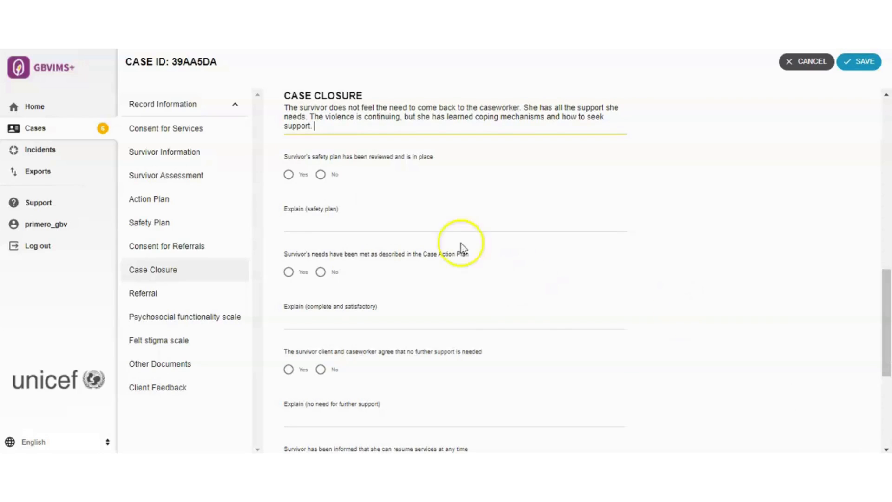
{"action": "left_click", "coordinate": [289, 175]}
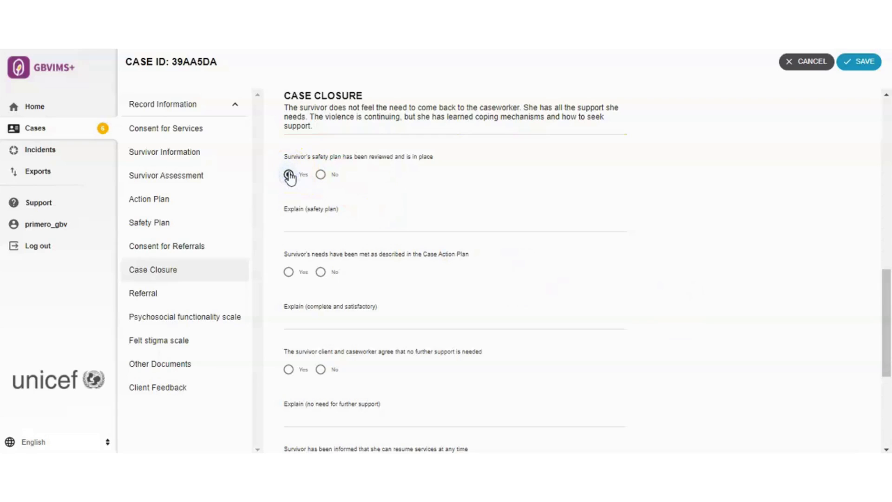
{"action": "left_click", "coordinate": [889, 310]}
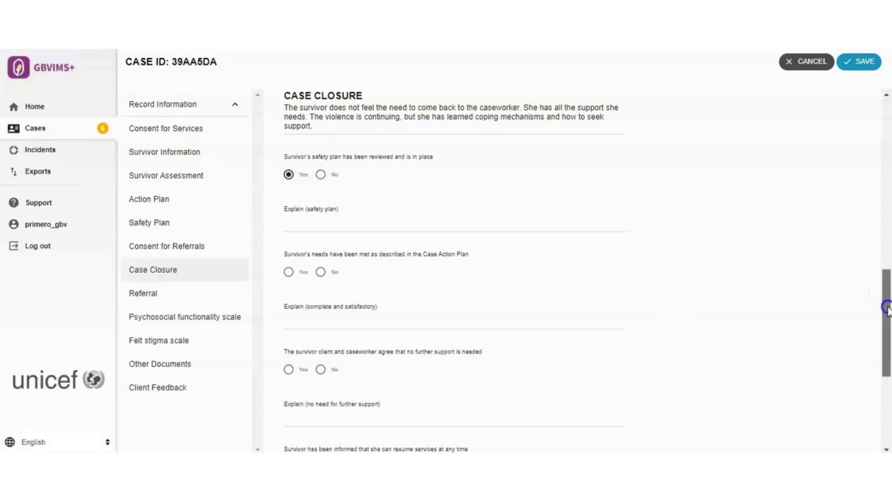
{"action": "left_click_drag", "start_coordinate": [888, 311], "coordinate": [888, 348]}
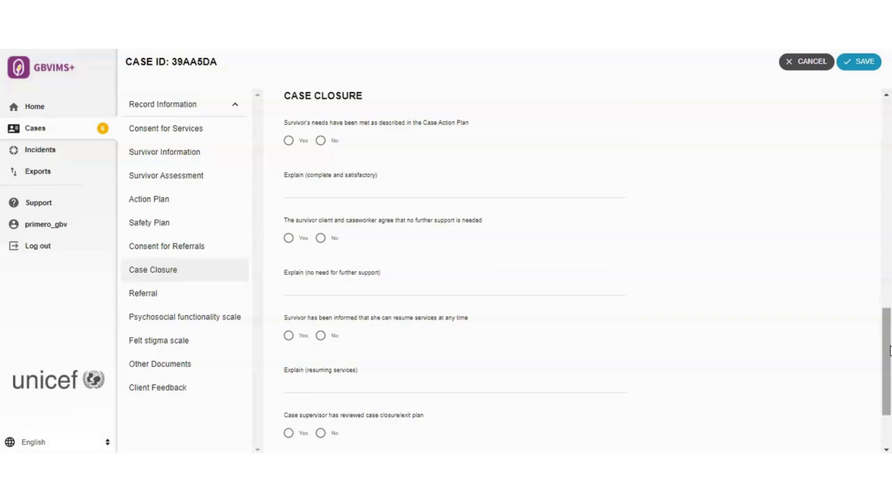
{"action": "left_click", "coordinate": [289, 142]}
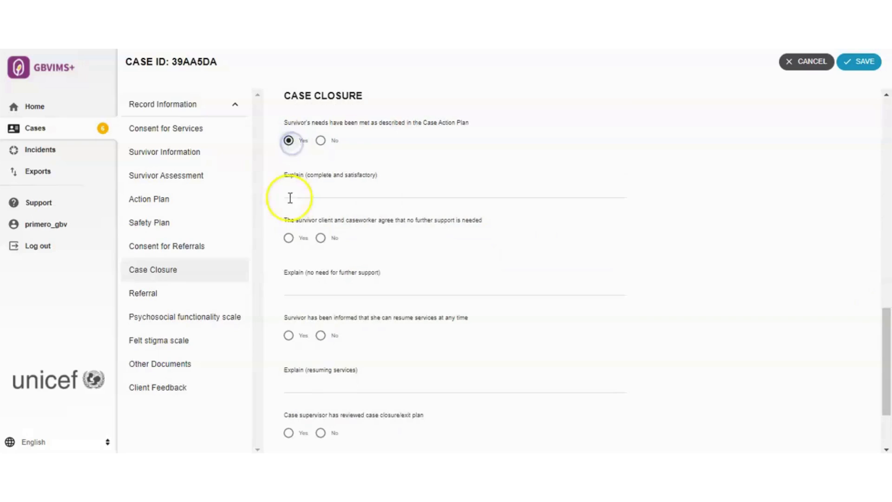
{"action": "left_click", "coordinate": [289, 239]}
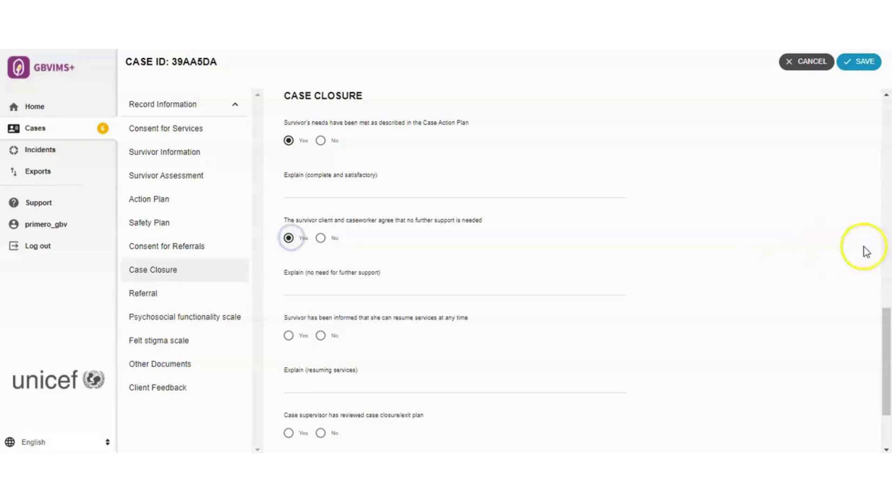
- Answer Yes that the survivor was informed she can resume services and that the case supervisor has reviewed the closure/exit plan
{"action": "left_click_drag", "start_coordinate": [886, 334], "coordinate": [889, 389]}
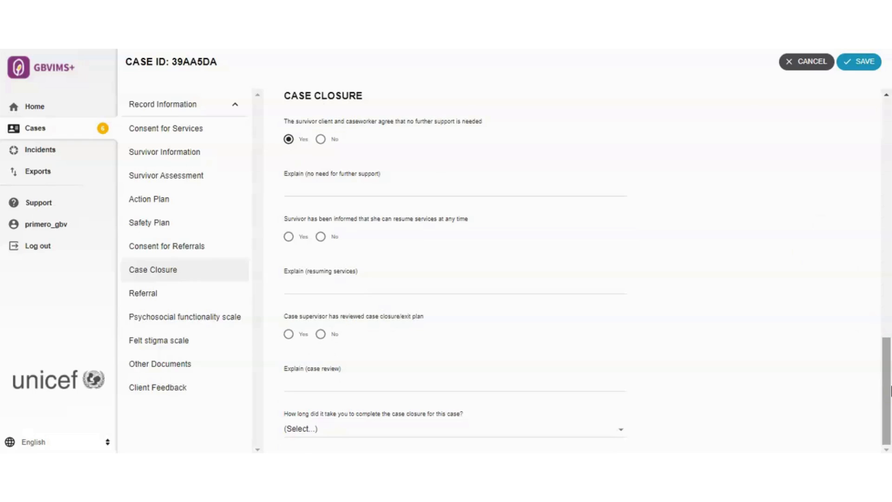
{"action": "left_click", "coordinate": [289, 237]}
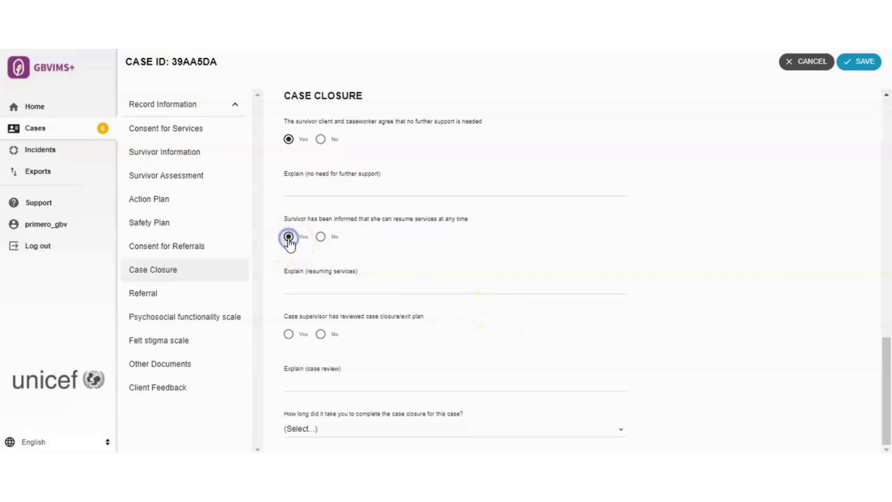
{"action": "left_click", "coordinate": [289, 335]}
{"action": "left_click", "coordinate": [289, 335]}
- Set the time taken to complete the case closure to 16-30 minutes and save the case record
{"action": "left_click", "coordinate": [396, 426]}
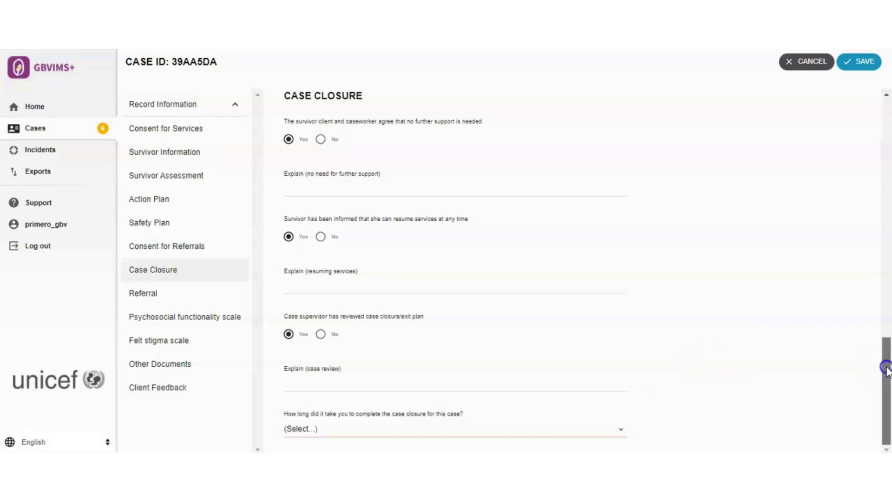
{"action": "left_click", "coordinate": [888, 388]}
{"action": "left_click", "coordinate": [620, 430]}
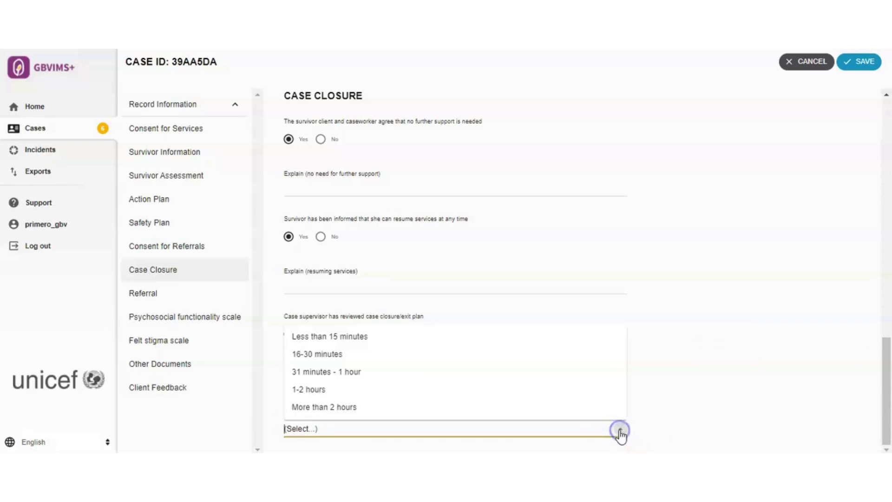
{"action": "left_click", "coordinate": [411, 356]}
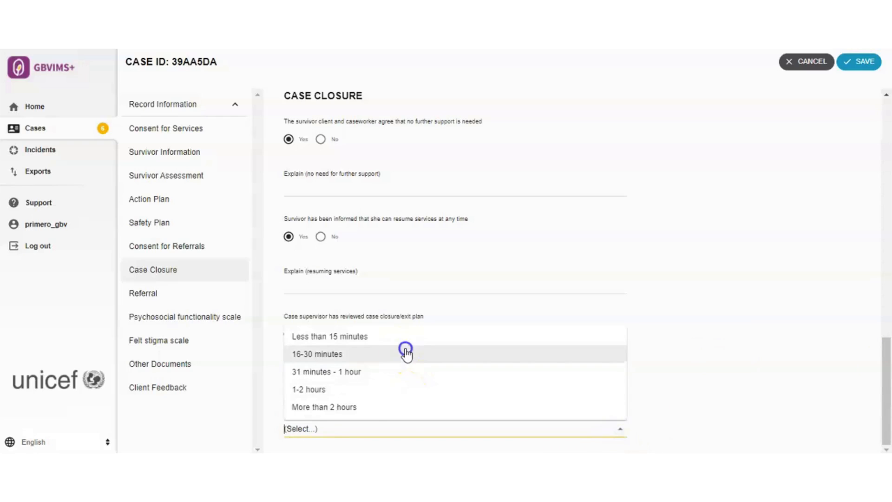
{"action": "left_click", "coordinate": [860, 70]}
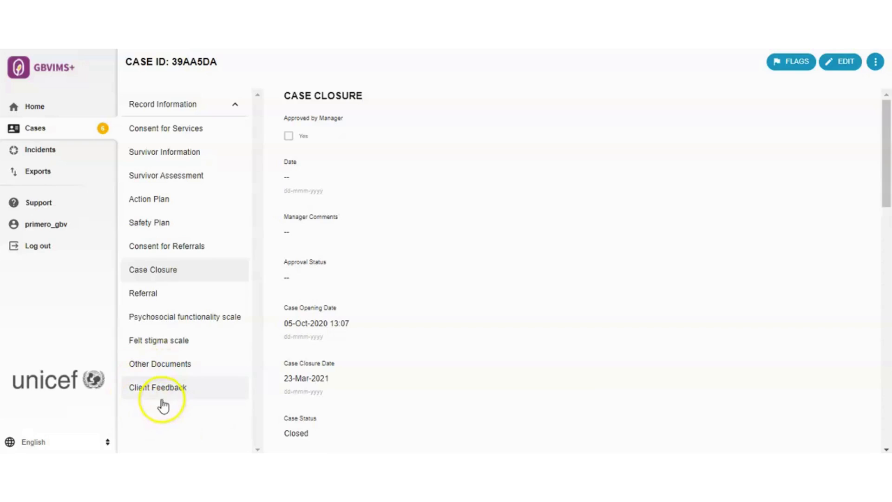
- Edit the Client Feedback form and set the date when feedback was provided by the survivor to 22-Jan-2021
{"action": "left_click", "coordinate": [162, 398]}
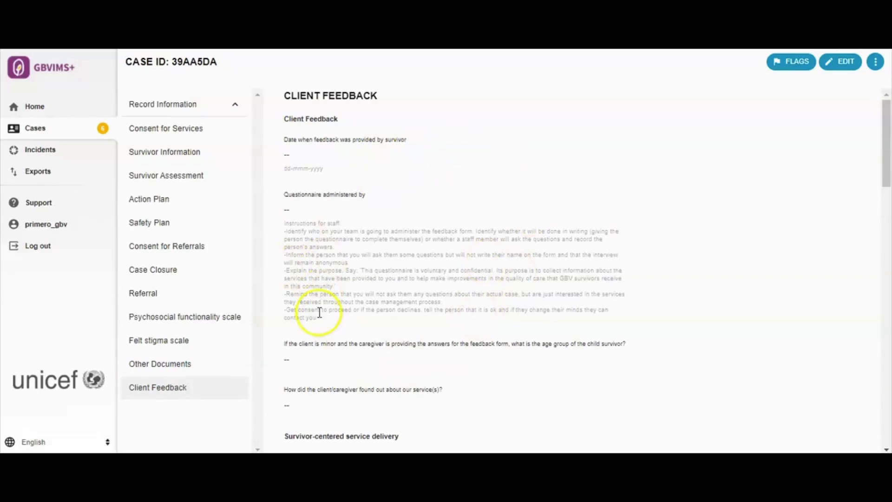
{"action": "left_click", "coordinate": [846, 68]}
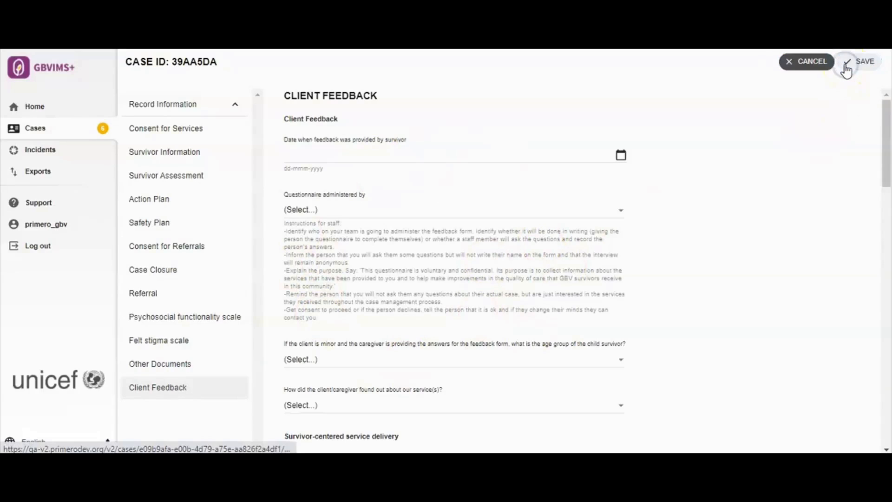
{"action": "left_click", "coordinate": [445, 154]}
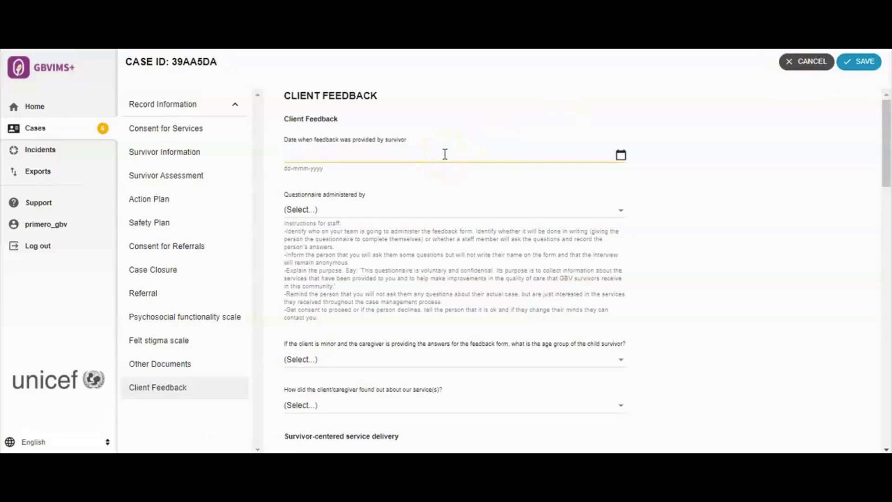
{"action": "left_click", "coordinate": [445, 154]}
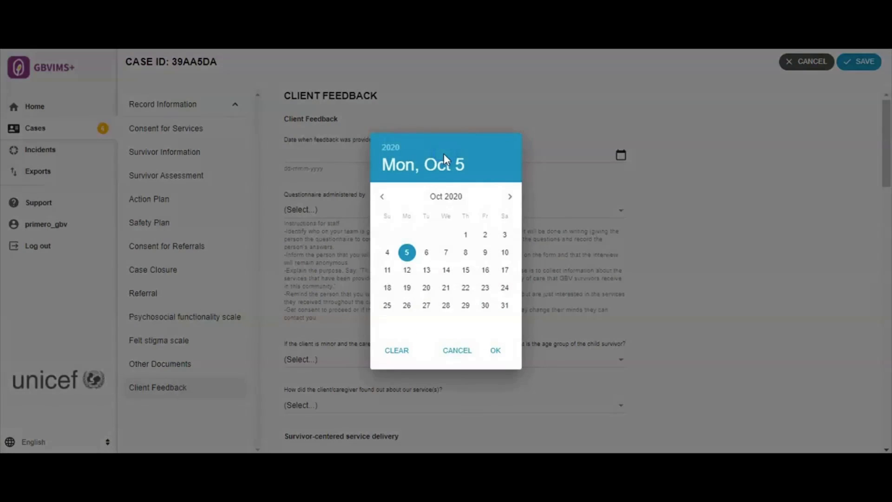
{"action": "left_click", "coordinate": [513, 197]}
{"action": "left_click", "coordinate": [513, 197]}
{"action": "left_click", "coordinate": [512, 197]}
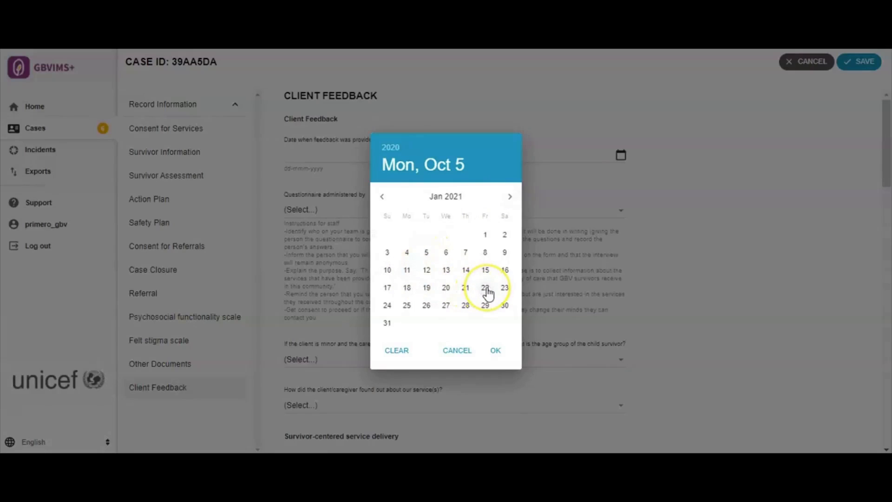
{"action": "left_click", "coordinate": [486, 289]}
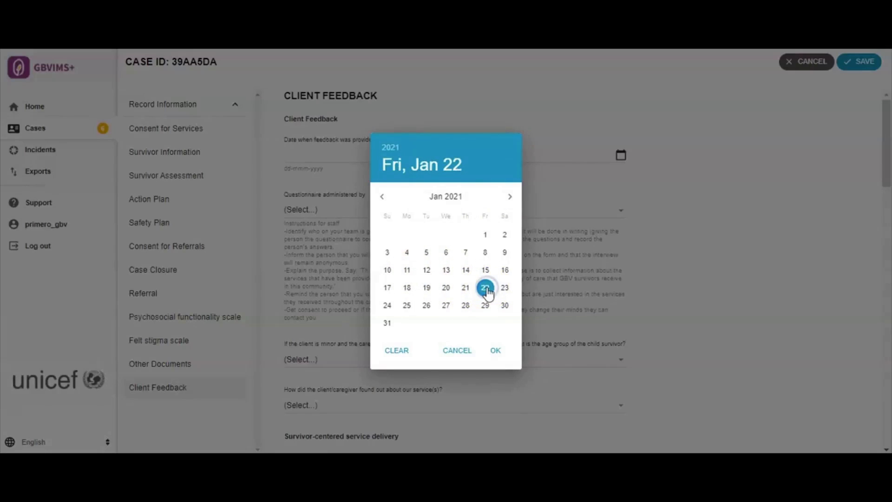
{"action": "left_click", "coordinate": [496, 352]}
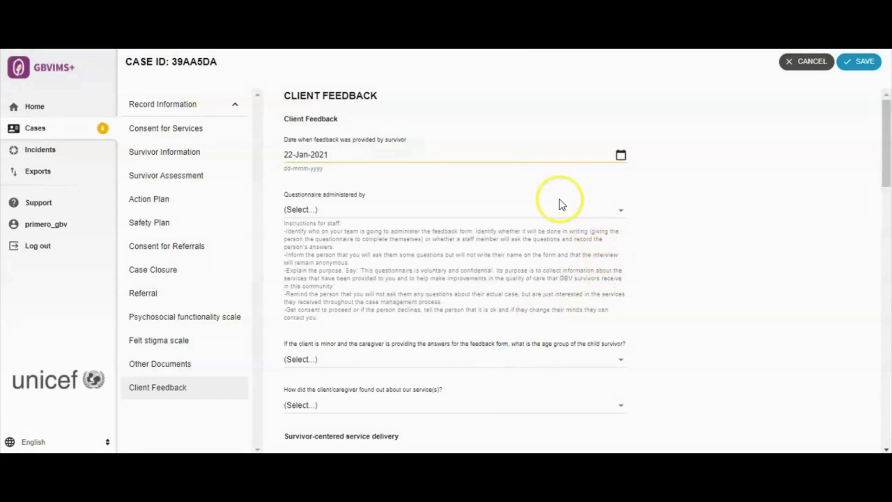
- Set the questionnaire administrator to primero_sup_gbv in the Client Feedback form
{"action": "left_click", "coordinate": [500, 219]}
{"action": "left_click", "coordinate": [500, 214]}
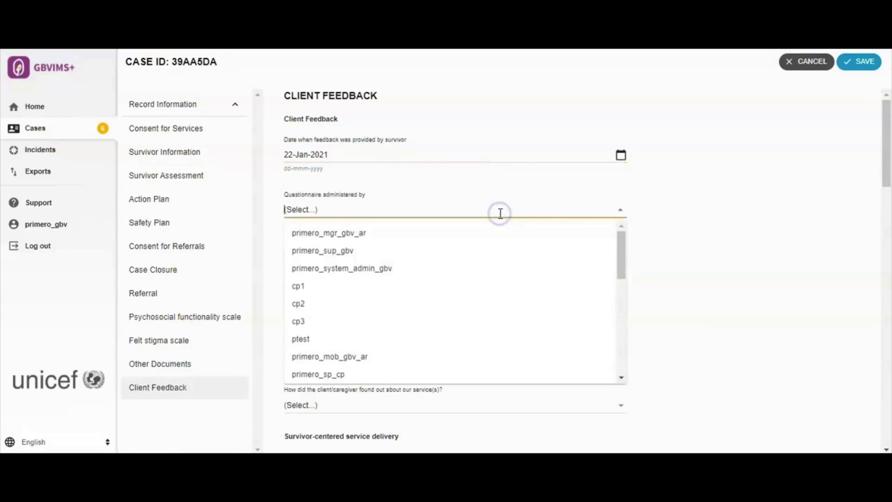
{"action": "left_click", "coordinate": [432, 251]}
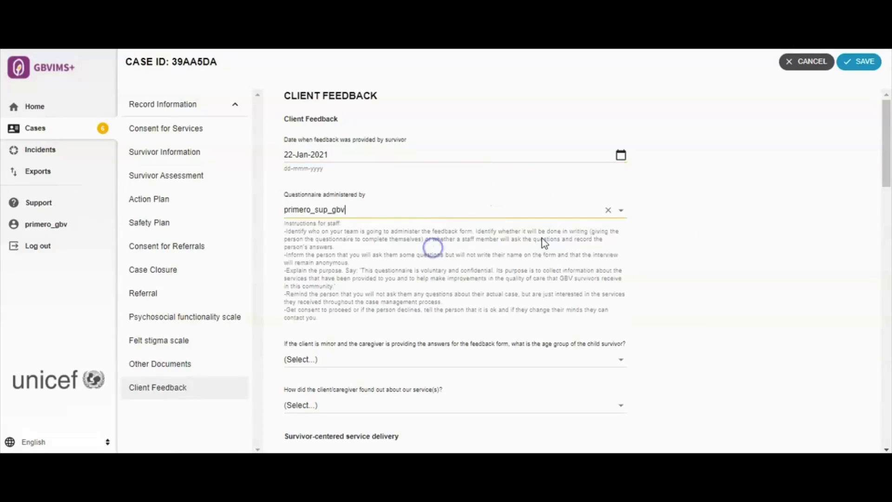
- Answer Yes that opening hours suited the client, she felt comfortable with the case worker, and she could see the same person each visit
{"action": "left_click_drag", "start_coordinate": [887, 176], "coordinate": [888, 228]}
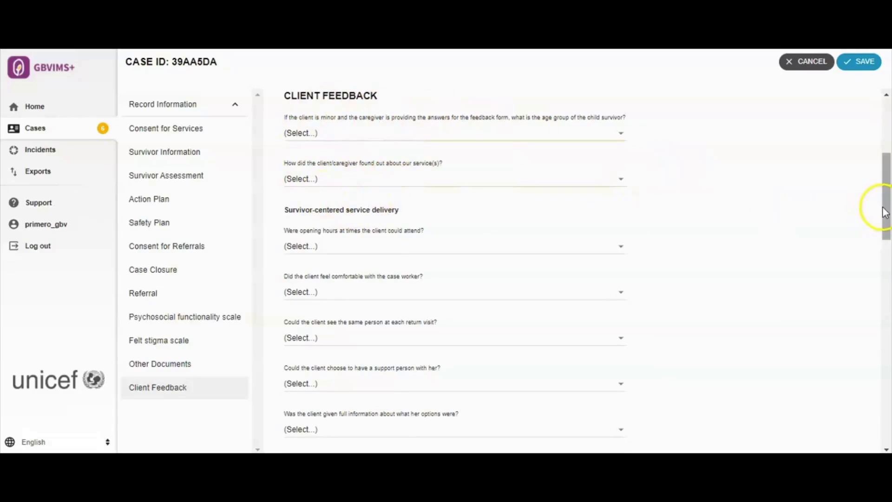
{"action": "left_click_drag", "start_coordinate": [888, 207], "coordinate": [889, 227]}
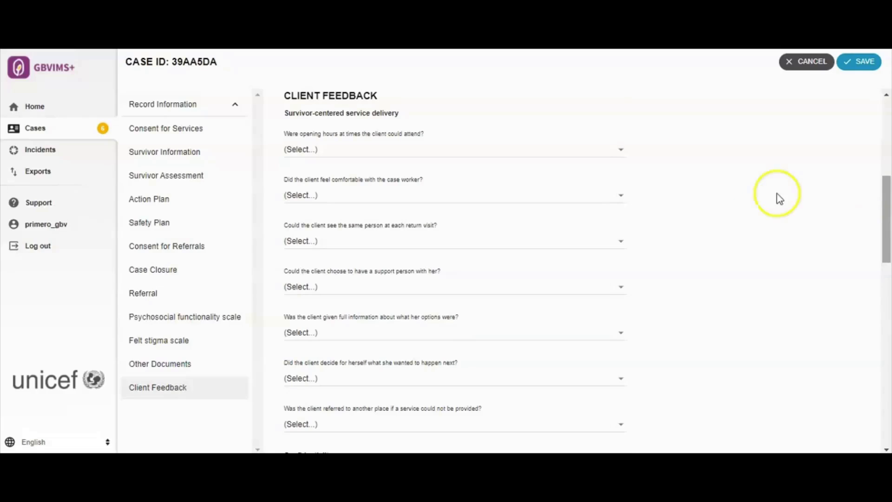
{"action": "left_click", "coordinate": [620, 150]}
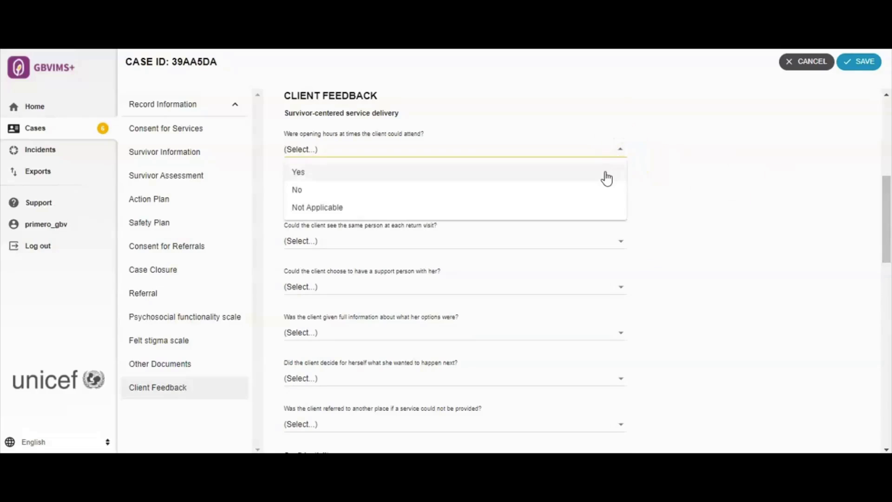
{"action": "left_click", "coordinate": [606, 175]}
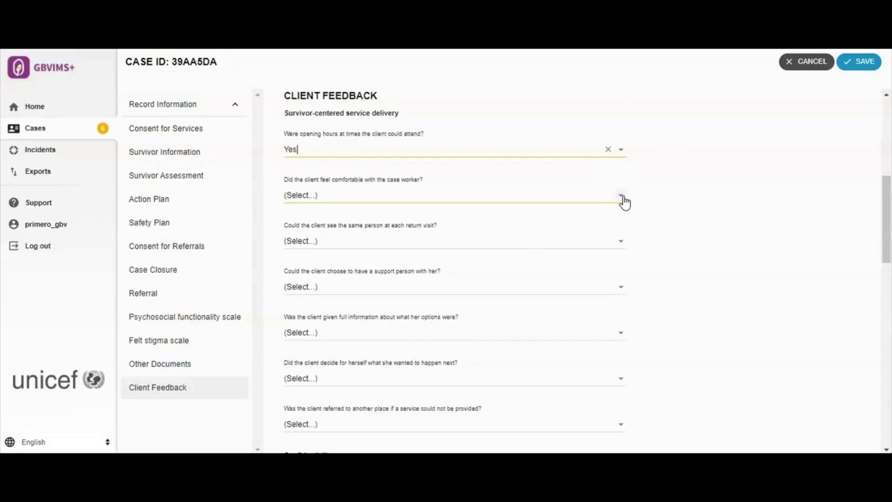
{"action": "left_click", "coordinate": [621, 197]}
{"action": "left_click", "coordinate": [576, 224]}
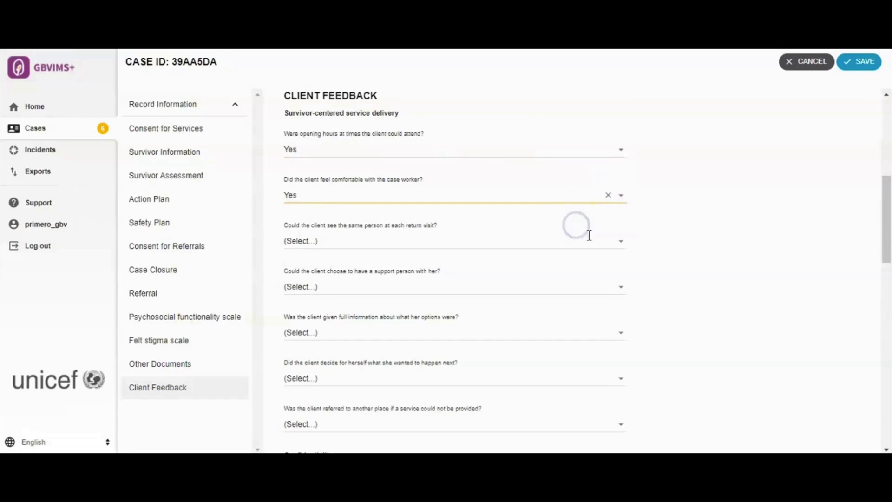
{"action": "left_click", "coordinate": [619, 246]}
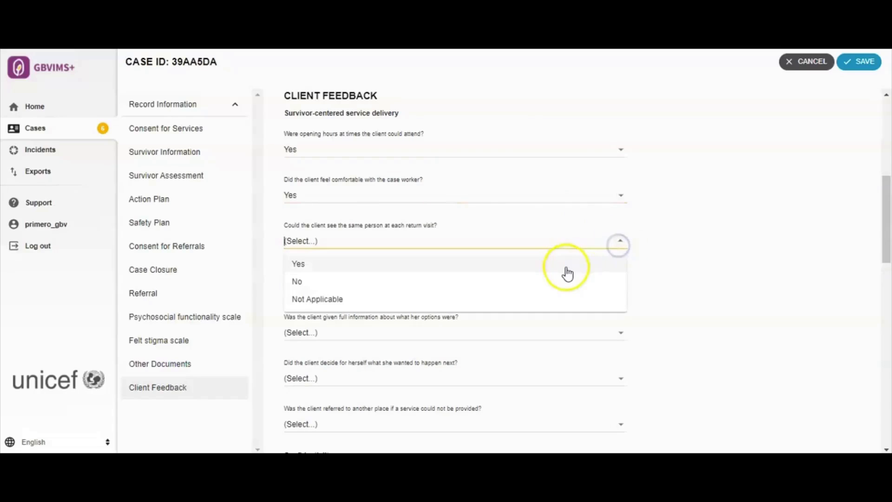
{"action": "left_click", "coordinate": [566, 268]}
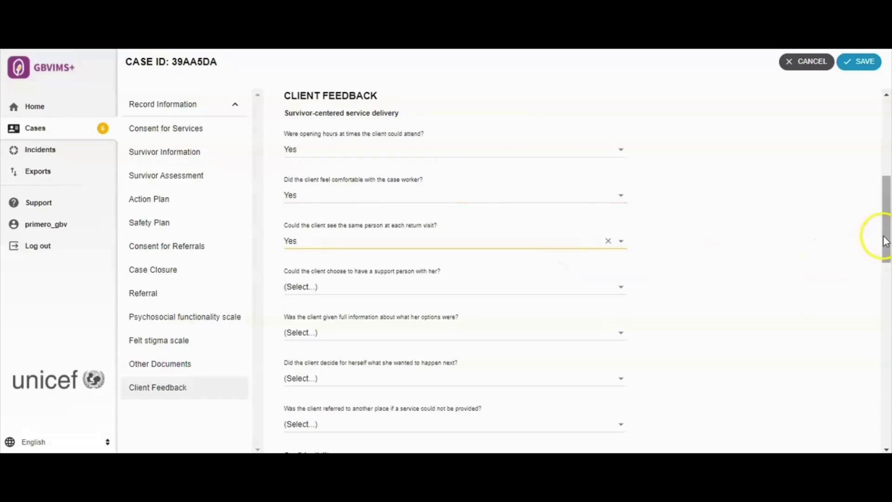
- Answer Not Applicable for choosing to have a support person and Yes for being given full information about her options
{"action": "left_click_drag", "start_coordinate": [889, 239], "coordinate": [888, 272]}
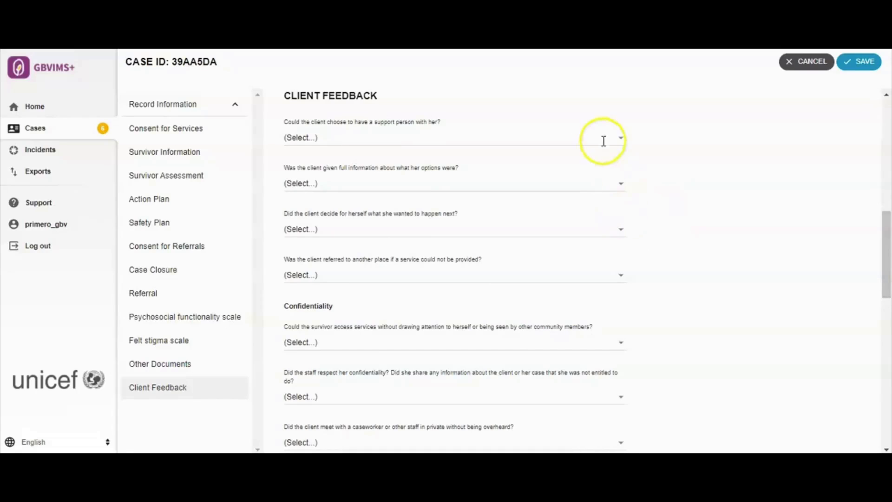
{"action": "left_click", "coordinate": [623, 139]}
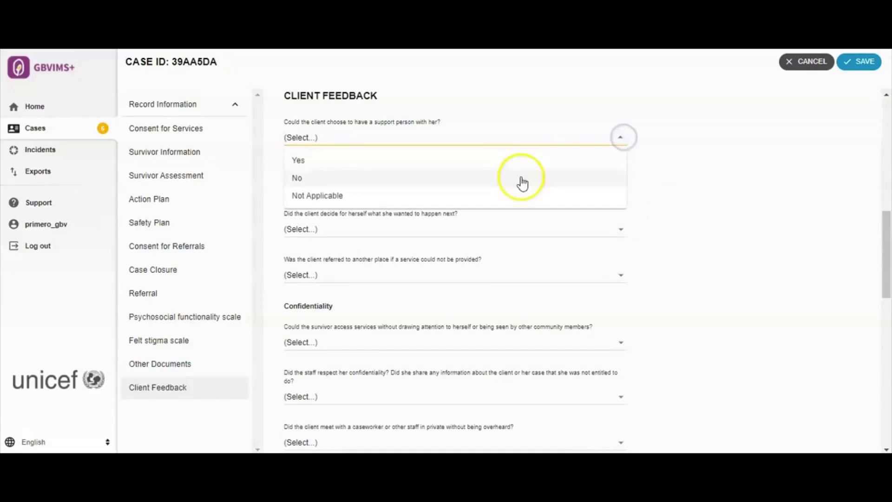
{"action": "left_click", "coordinate": [513, 195]}
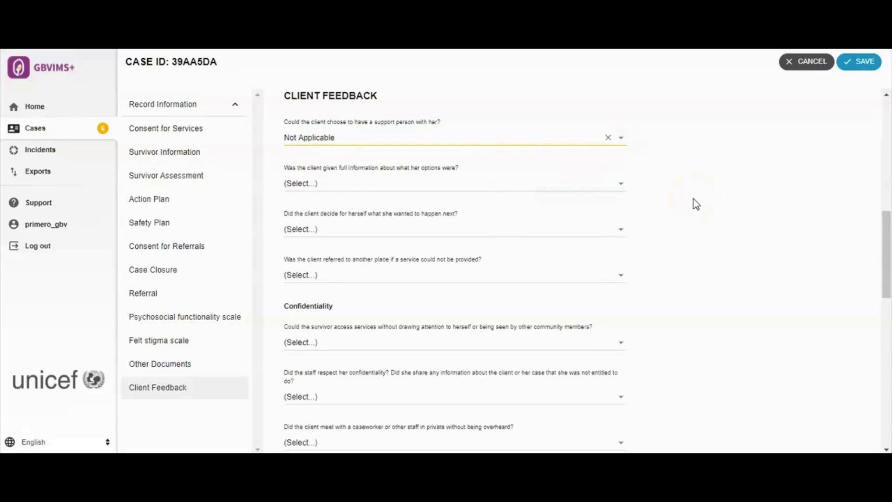
{"action": "left_click", "coordinate": [623, 186]}
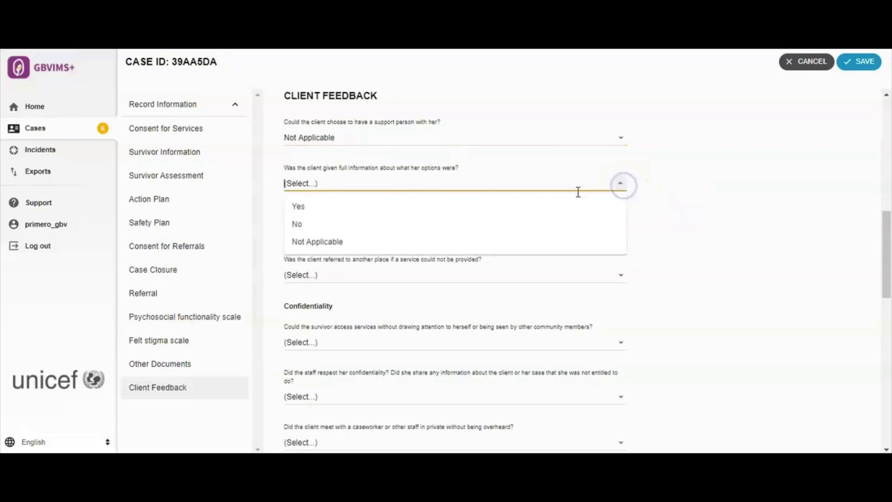
{"action": "left_click", "coordinate": [504, 215]}
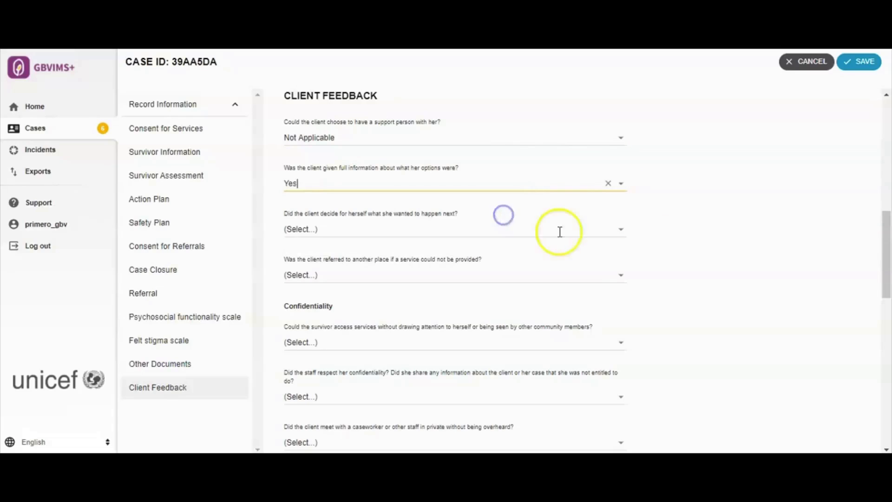
- Answer Yes that the client decided for herself what happened next and was referred elsewhere if a service could not be provided
{"action": "left_click", "coordinate": [625, 235]}
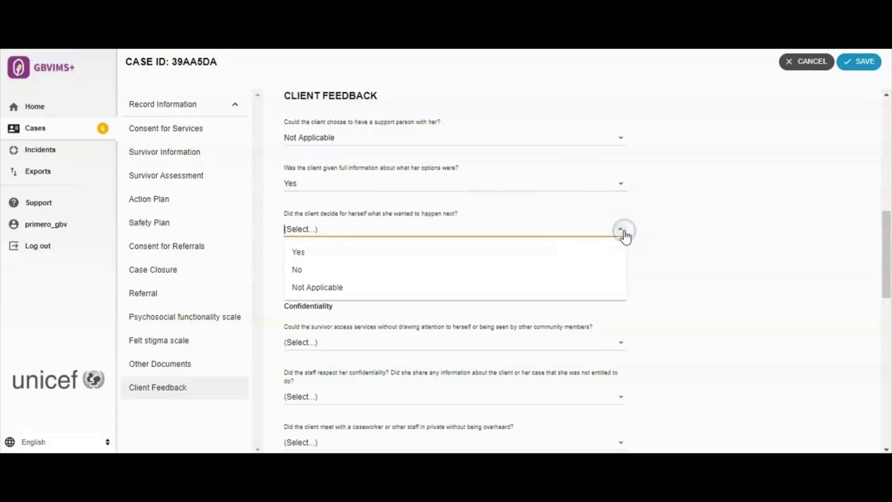
{"action": "left_click", "coordinate": [555, 255]}
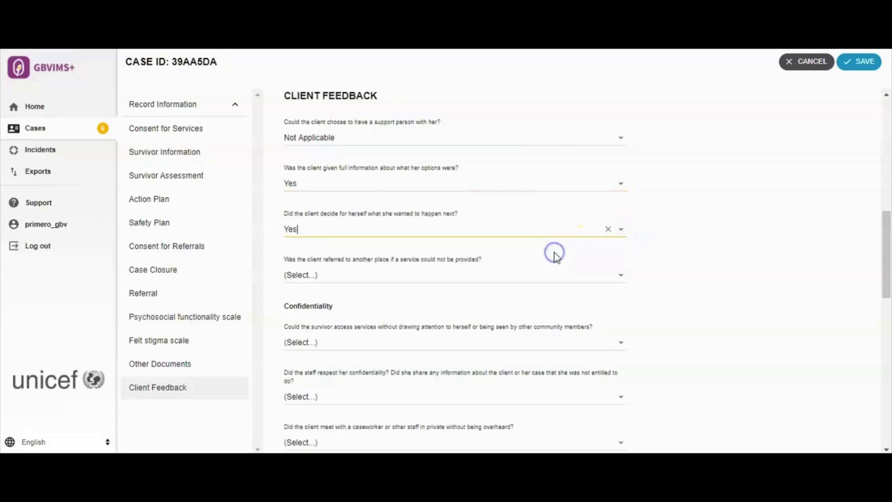
{"action": "left_click", "coordinate": [624, 279]}
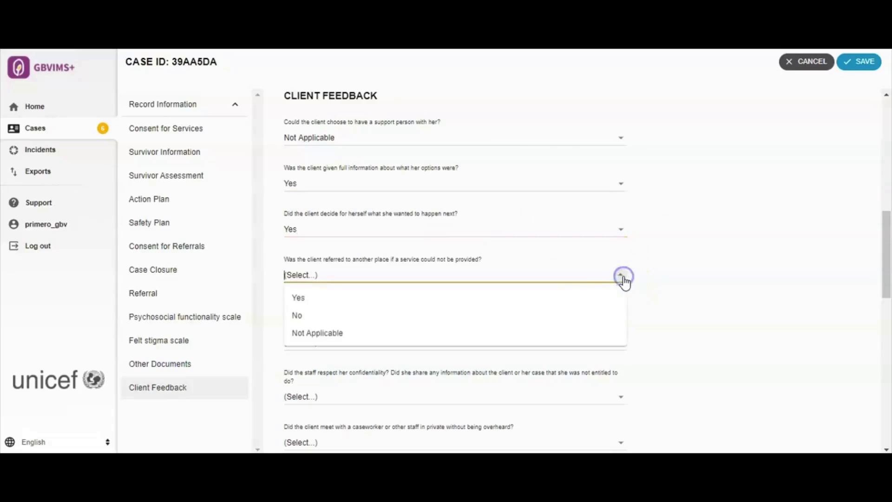
{"action": "left_click", "coordinate": [575, 298]}
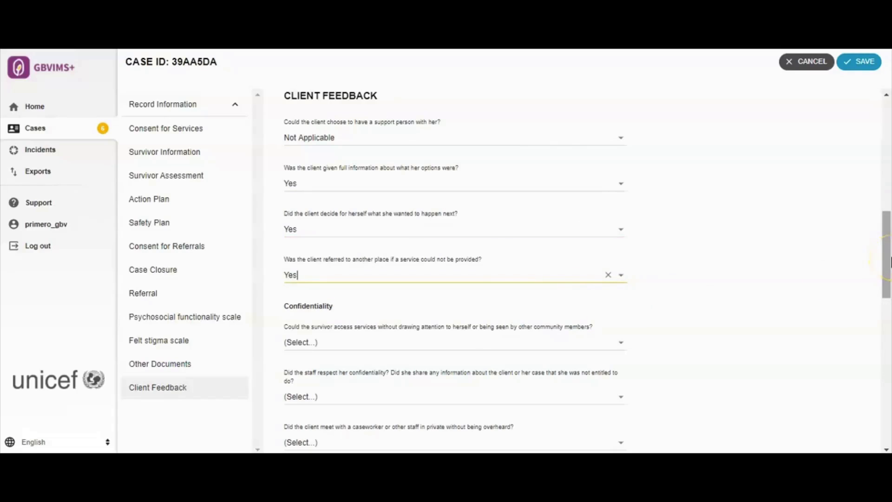
- Under Confidentiality, answer Yes that the survivor could access services without drawing attention and that staff respected her confidentiality
{"action": "left_click_drag", "start_coordinate": [888, 258], "coordinate": [889, 302]}
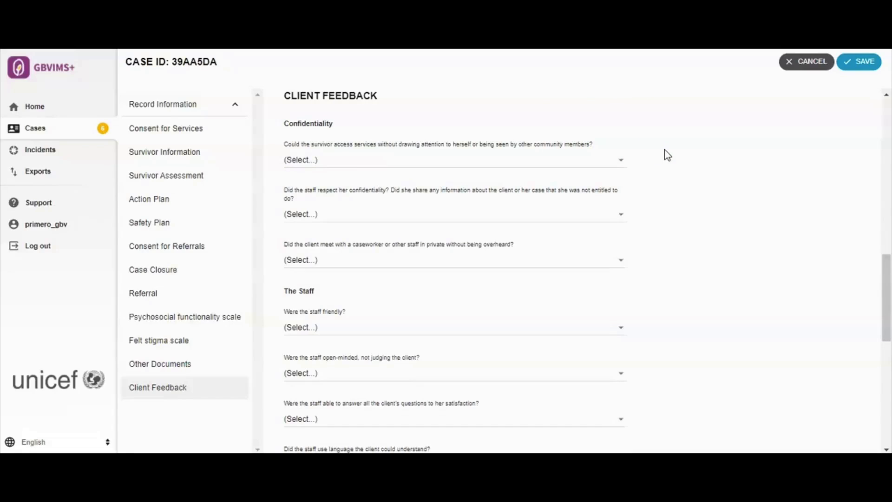
{"action": "left_click", "coordinate": [620, 160]}
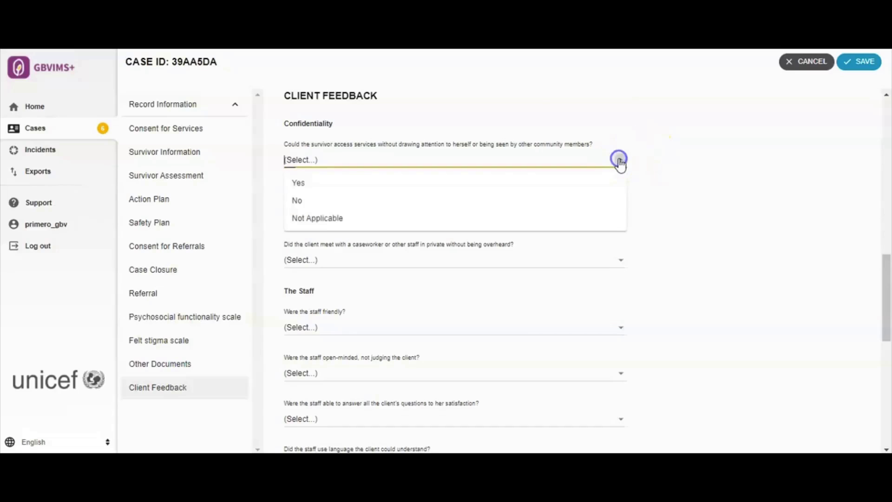
{"action": "left_click", "coordinate": [587, 181]}
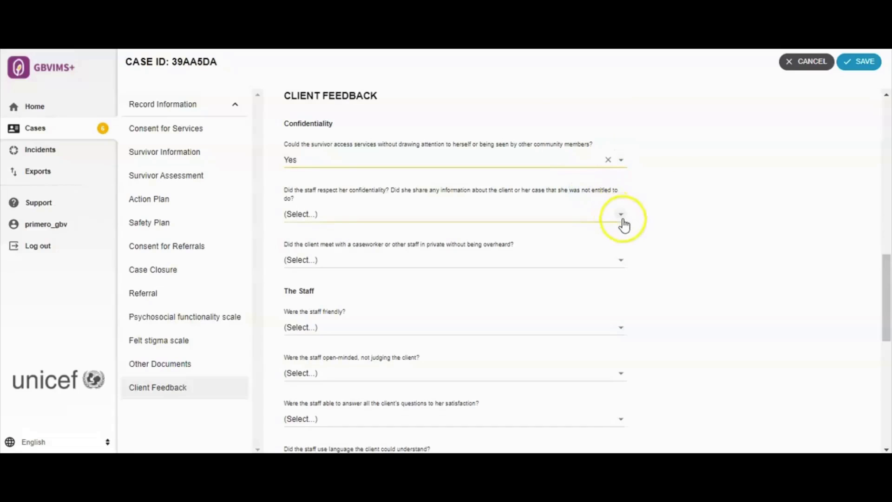
{"action": "left_click", "coordinate": [622, 218]}
{"action": "left_click", "coordinate": [606, 237]}
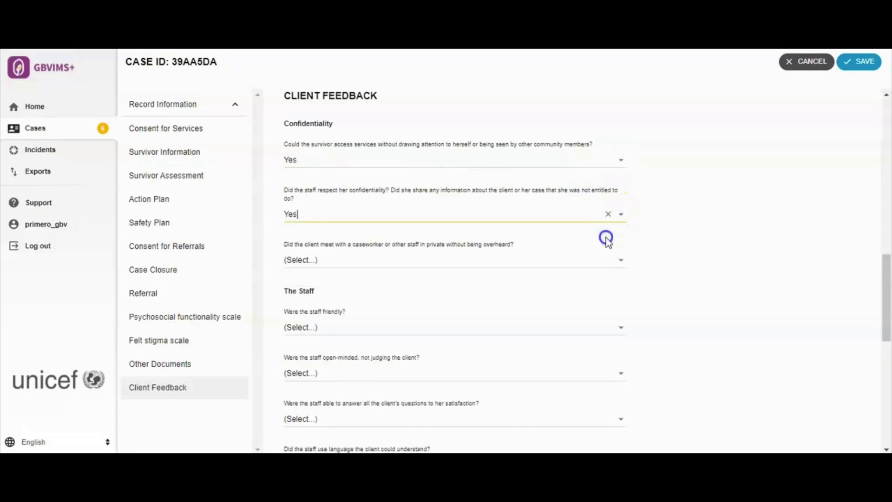
{"action": "left_click", "coordinate": [667, 239]}
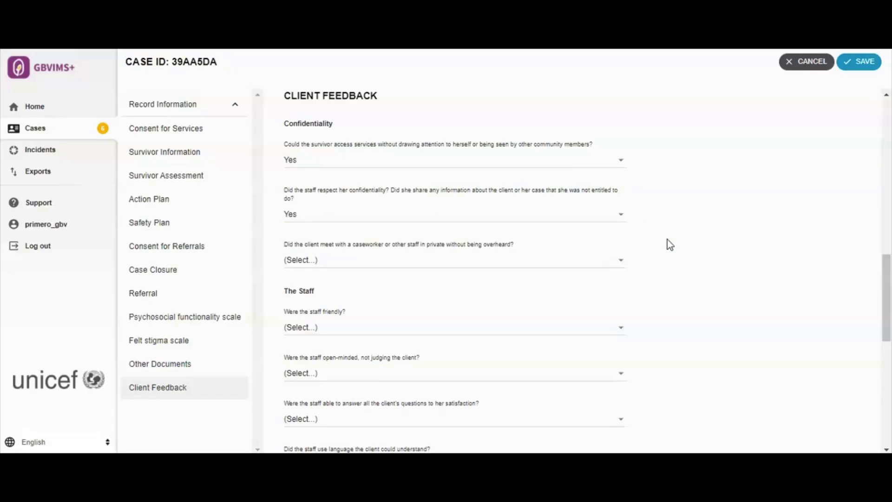
- Answer No to whether the client met with a caseworker or other staff in private without being overheard
{"action": "left_click", "coordinate": [611, 259]}
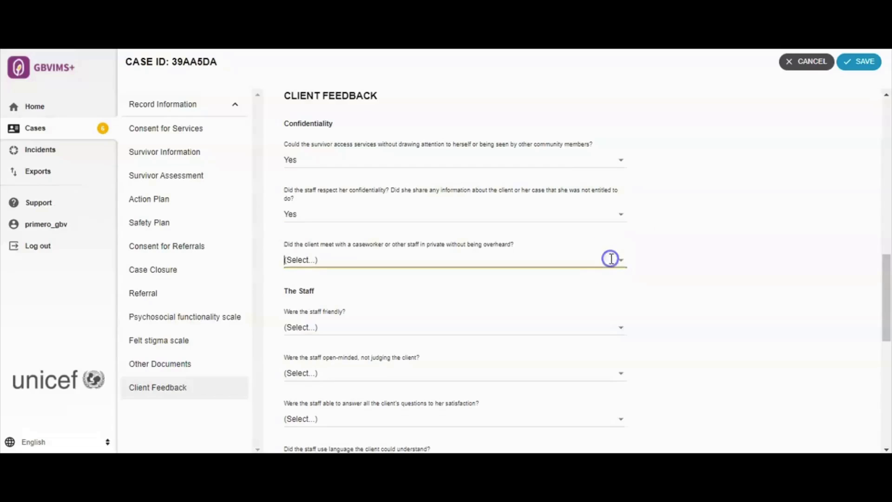
{"action": "left_click", "coordinate": [619, 259]}
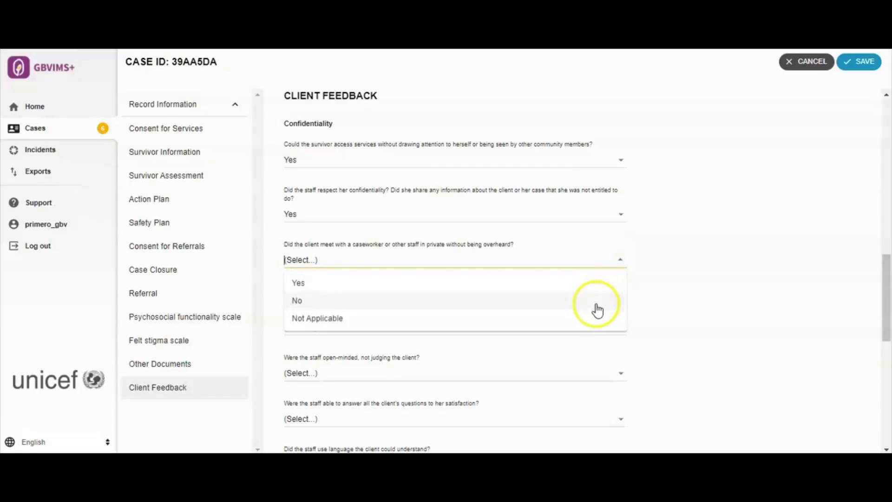
{"action": "left_click", "coordinate": [597, 310]}
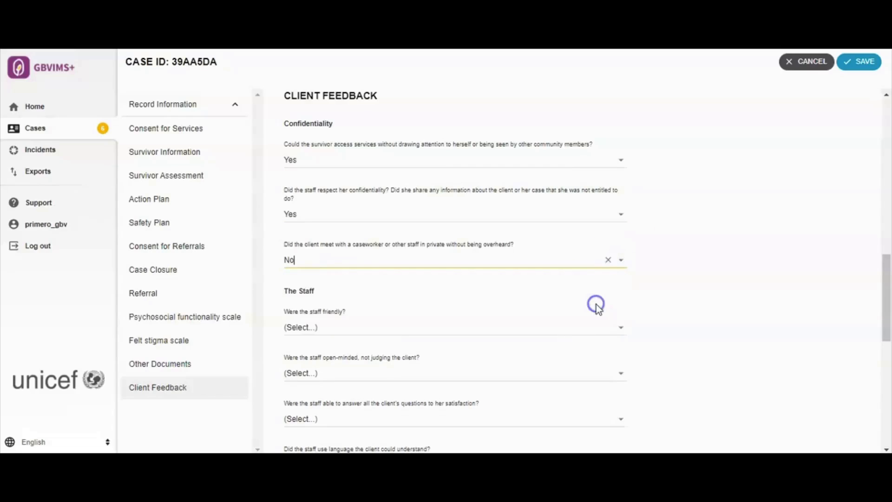
{"action": "left_click", "coordinate": [707, 311]}
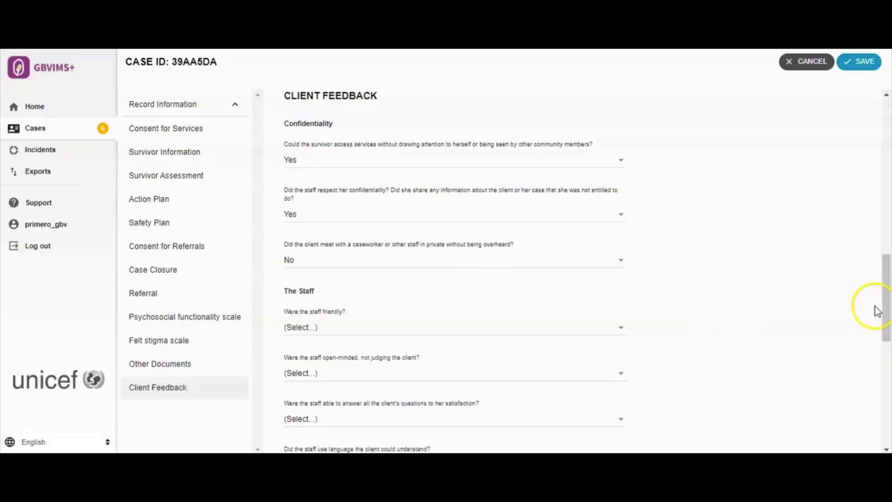
- Under The Staff, answer Yes that the staff were friendly and that they were open-minded, not judging the client
{"action": "left_click_drag", "start_coordinate": [888, 310], "coordinate": [885, 349]}
{"action": "left_click", "coordinate": [621, 156]}
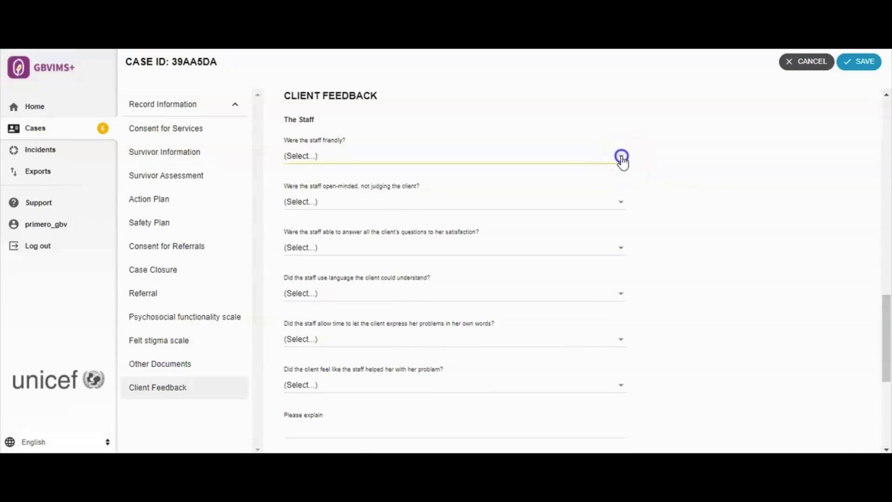
{"action": "left_click", "coordinate": [581, 182]}
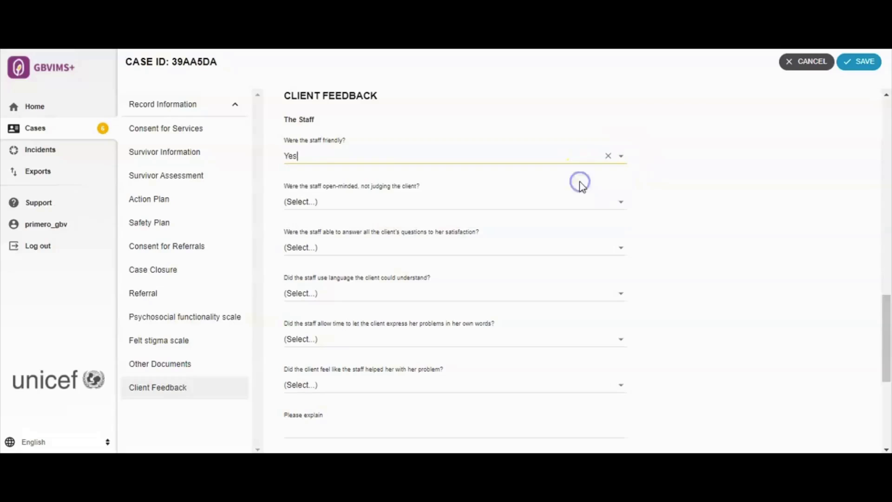
{"action": "left_click", "coordinate": [623, 204]}
{"action": "left_click", "coordinate": [594, 225]}
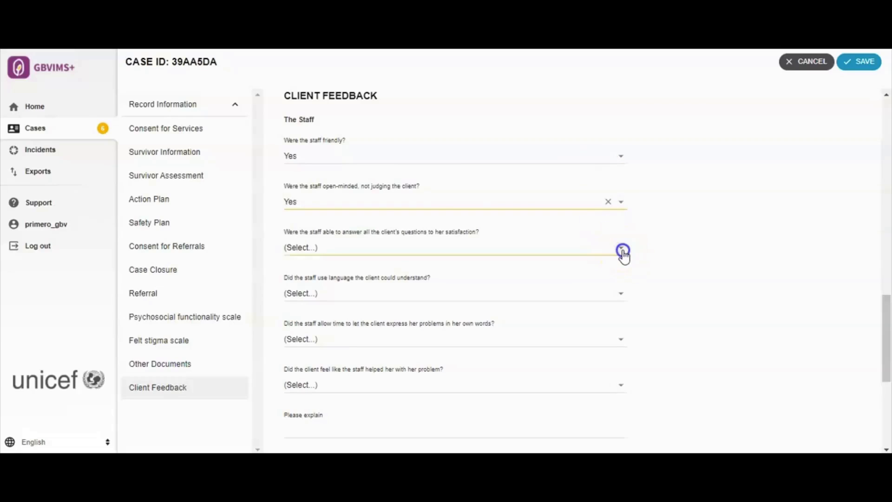
- Answer Yes that staff answered the client's questions, used language she could understand, and allowed time to express problems in her own words
{"action": "left_click", "coordinate": [621, 249]}
{"action": "left_click", "coordinate": [596, 273]}
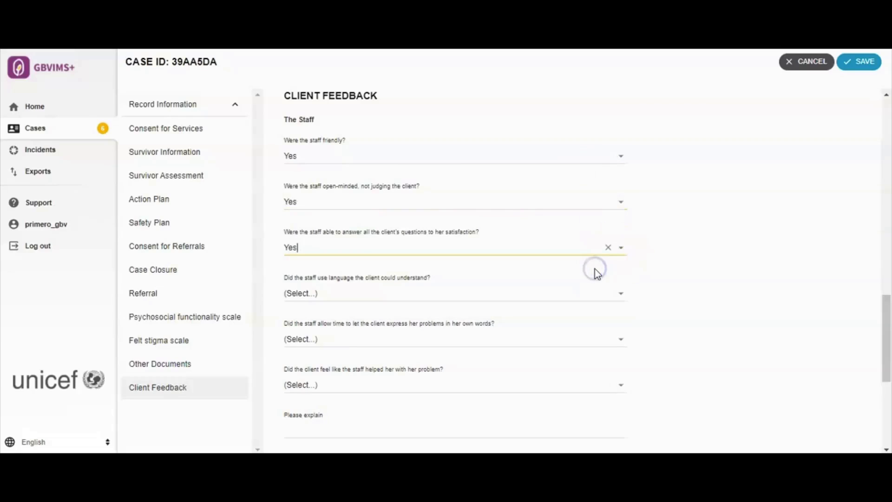
{"action": "left_click", "coordinate": [622, 294]}
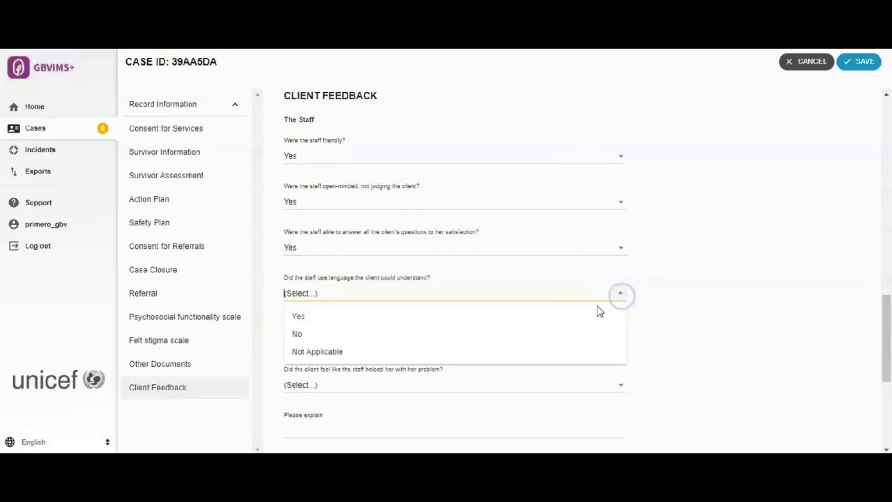
{"action": "left_click", "coordinate": [588, 318]}
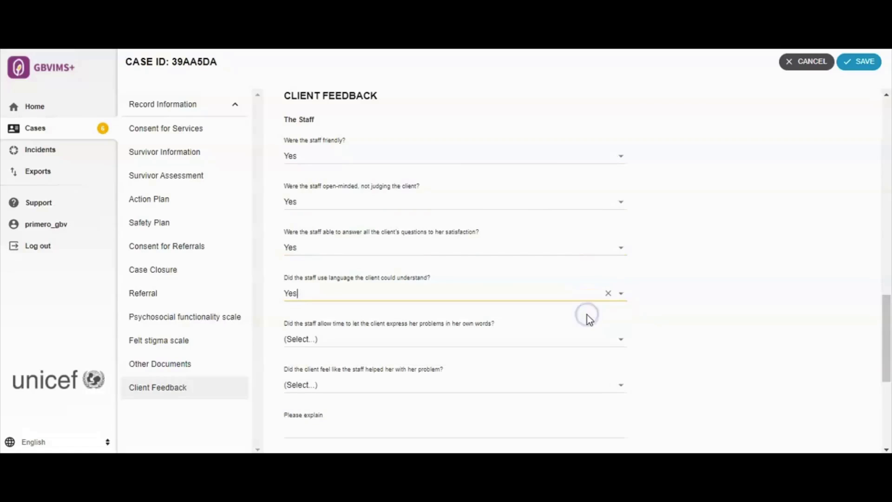
{"action": "left_click", "coordinate": [627, 342]}
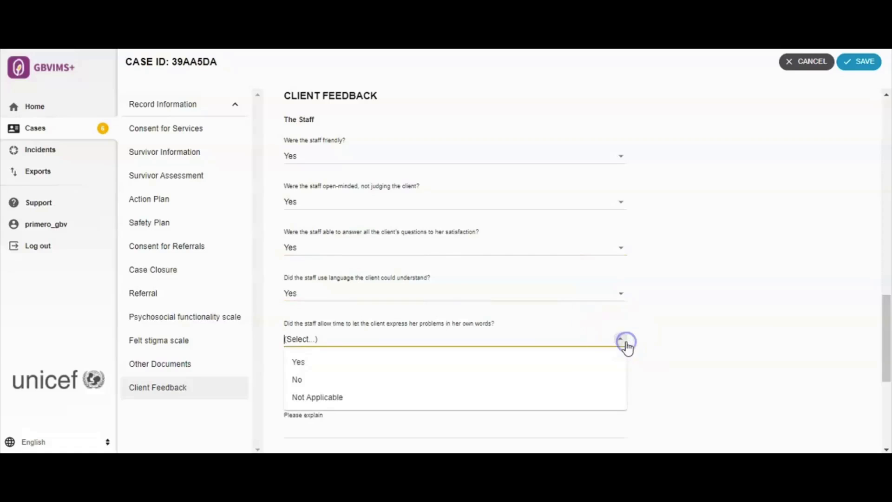
{"action": "left_click", "coordinate": [573, 362]}
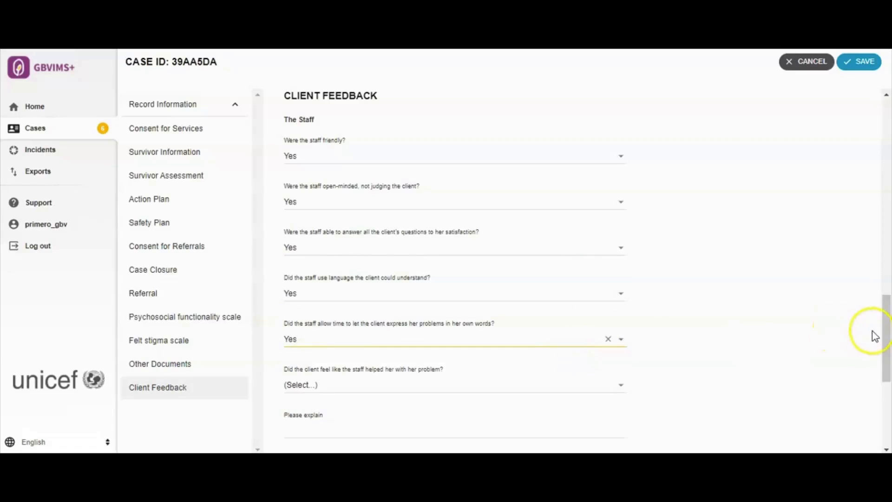
- Answer Yes to whether the client felt the staff helped her with her problem
{"action": "left_click_drag", "start_coordinate": [886, 330], "coordinate": [888, 372]}
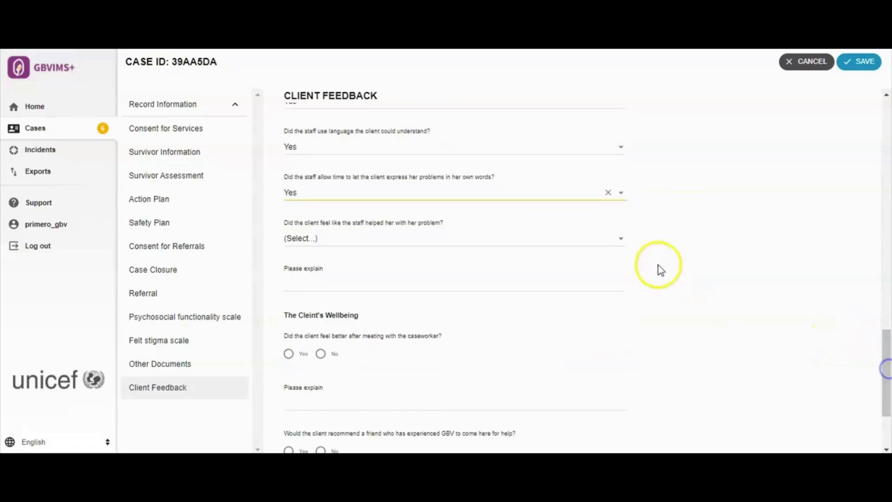
{"action": "left_click", "coordinate": [623, 240]}
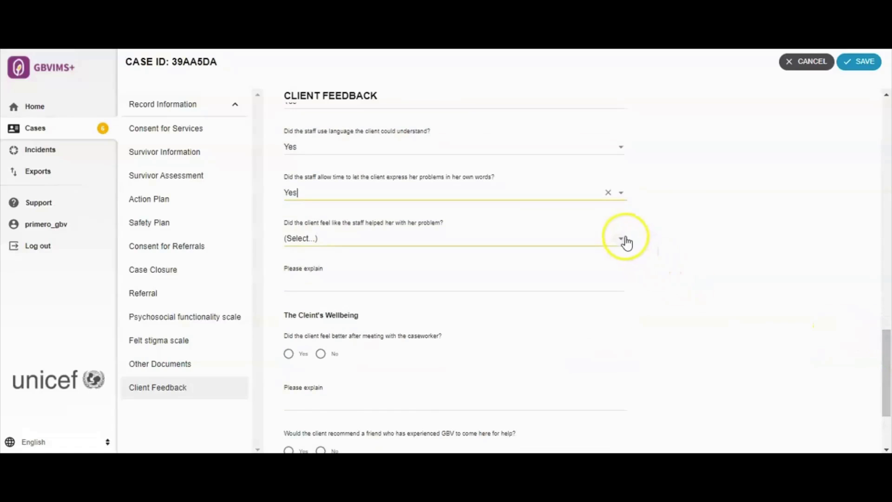
{"action": "left_click", "coordinate": [546, 259]}
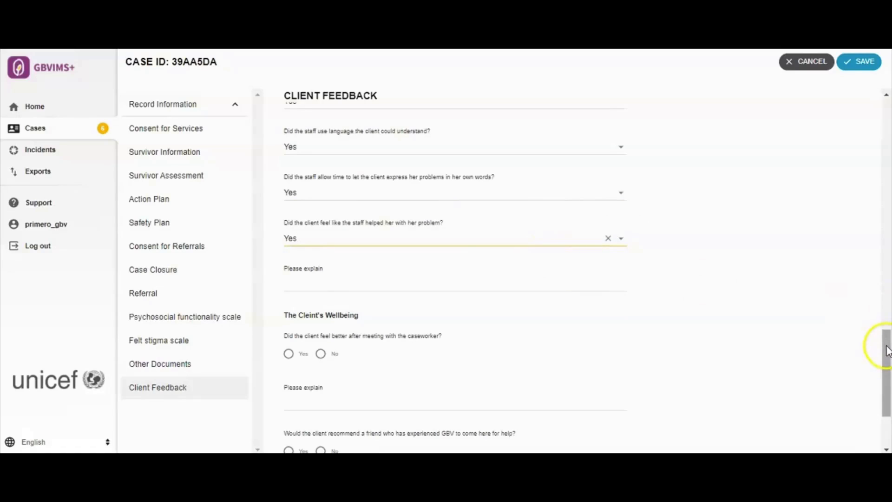
- Under the client's wellbeing, answer Yes to feeling better after meeting the caseworker and to recommending the service to a friend, and save the case
{"action": "left_click_drag", "start_coordinate": [887, 346], "coordinate": [888, 375]}
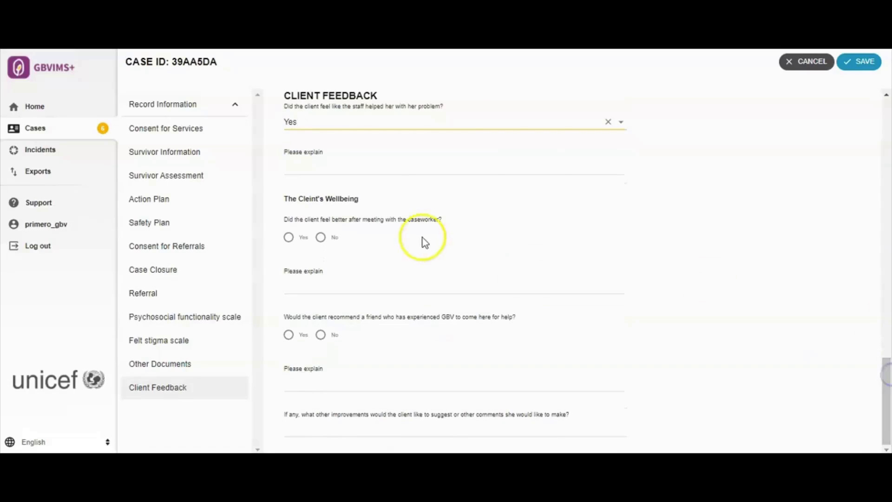
{"action": "left_click", "coordinate": [885, 399]}
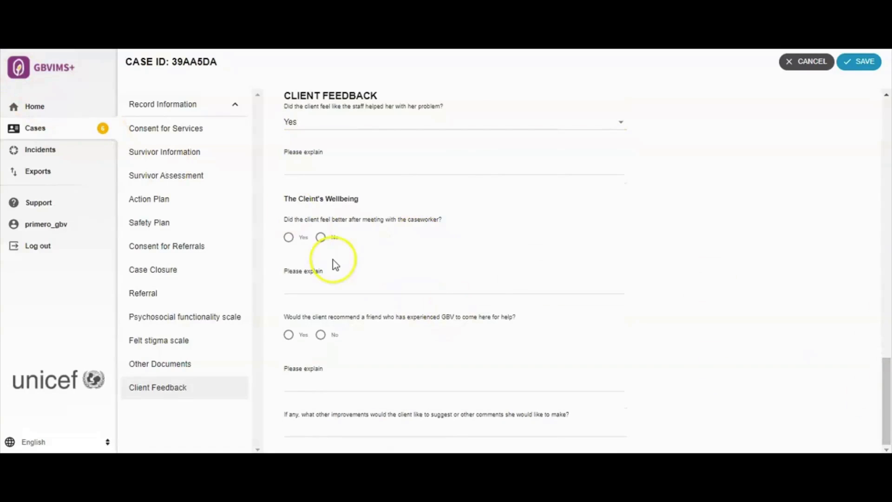
{"action": "left_click", "coordinate": [289, 239]}
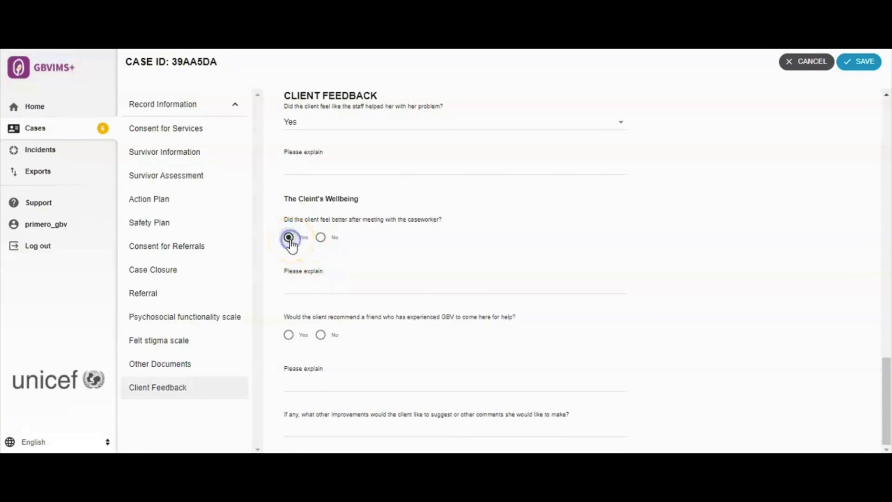
{"action": "left_click", "coordinate": [289, 336]}
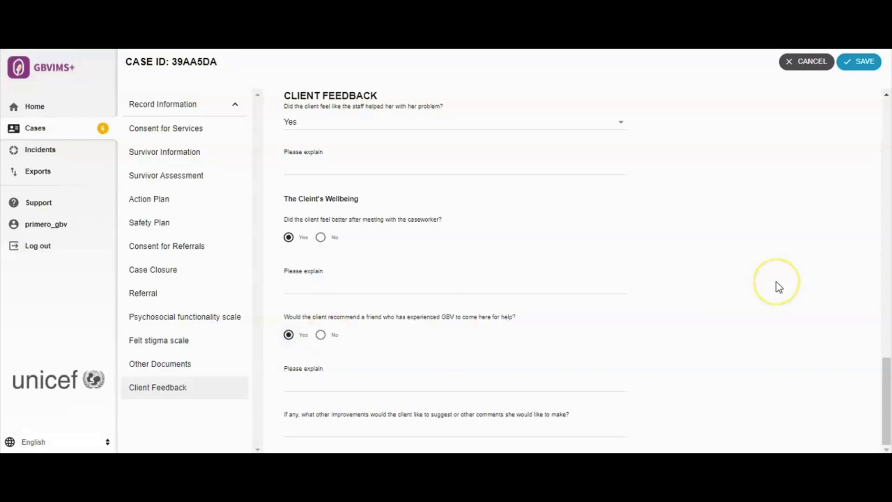
{"action": "left_click", "coordinate": [867, 69]}
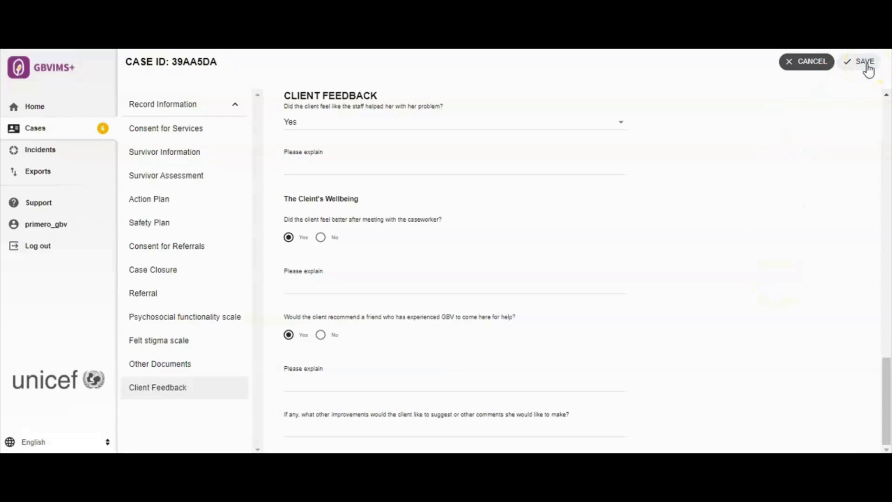
{"action": "left_click", "coordinate": [868, 65]}
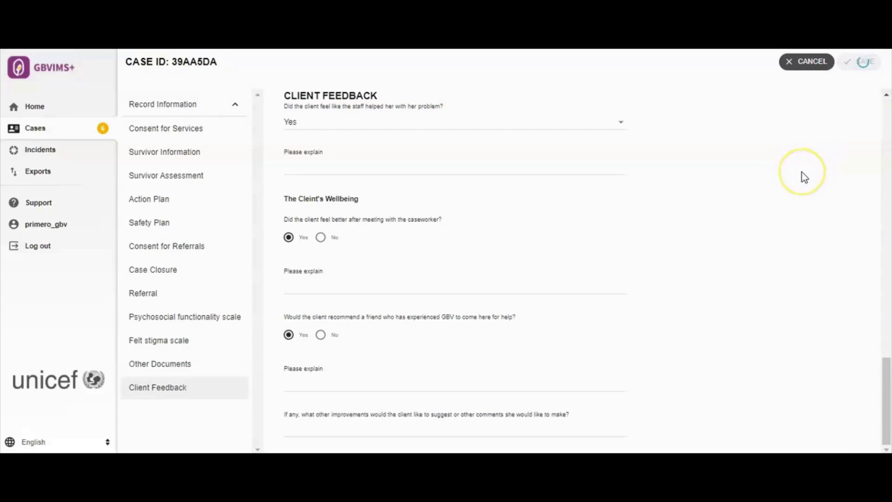